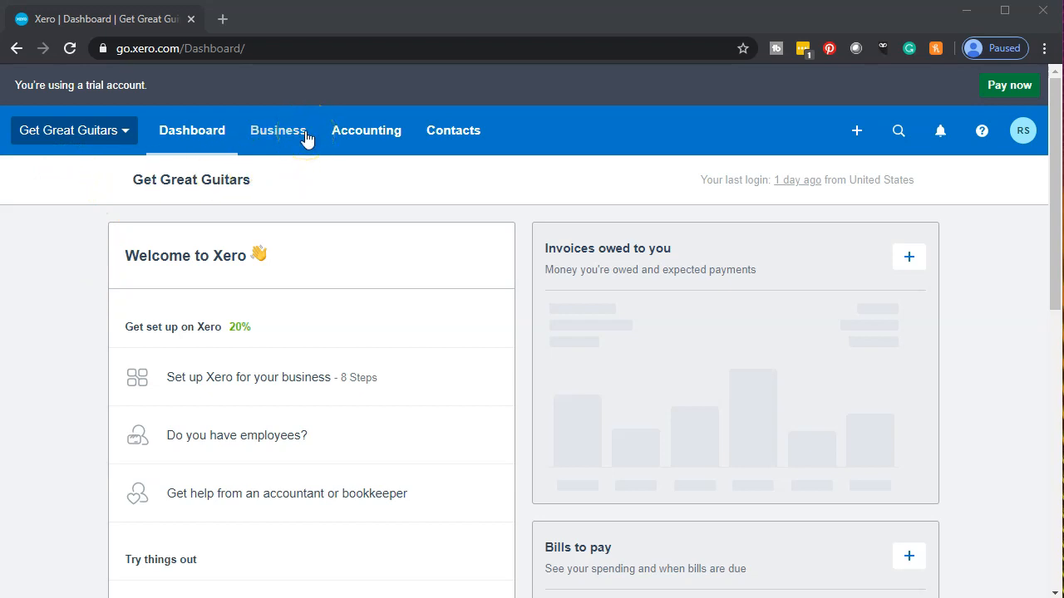
Download the items import template from Xero's Products and services import page and open the CSV in Excel
click(278, 130)
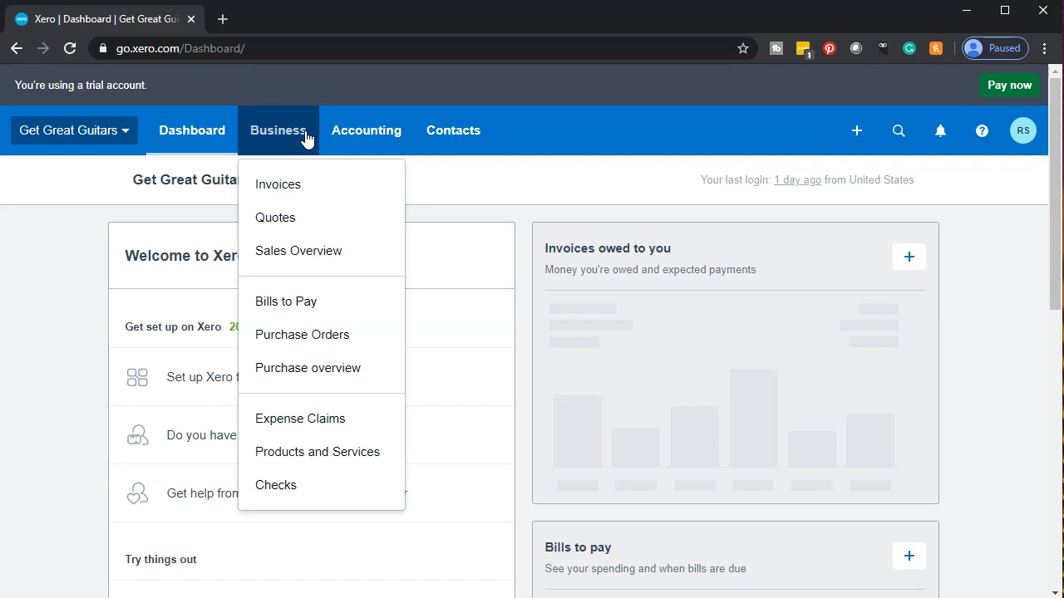
click(304, 462)
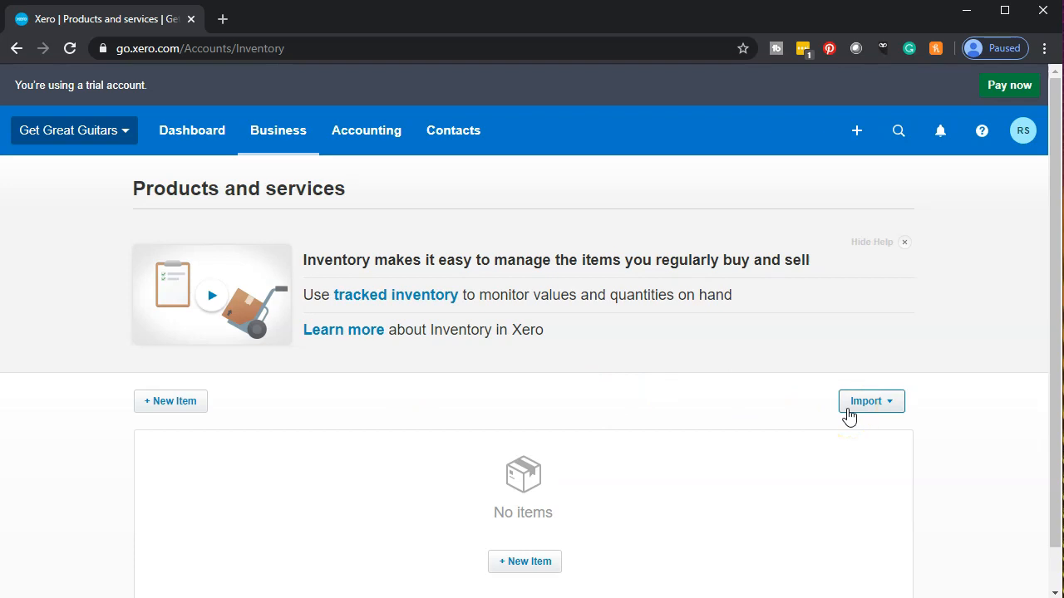
click(861, 440)
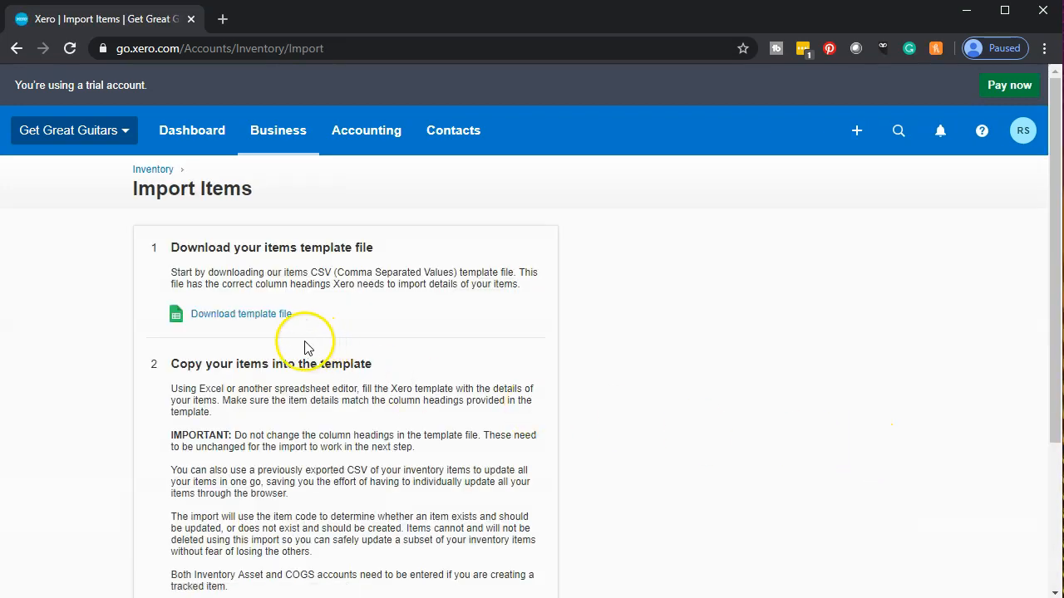
click(259, 319)
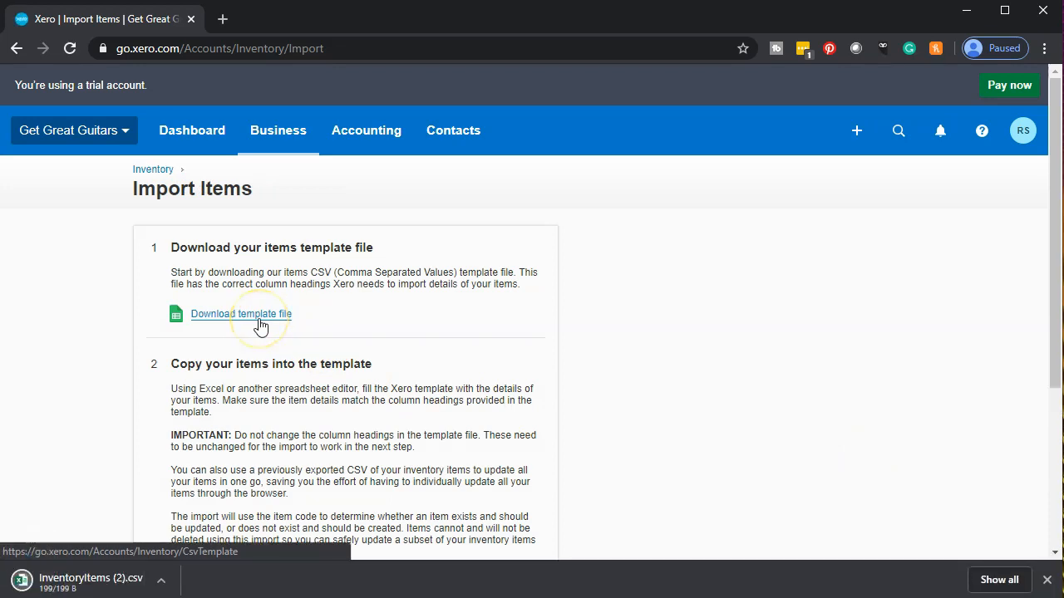
click(49, 573)
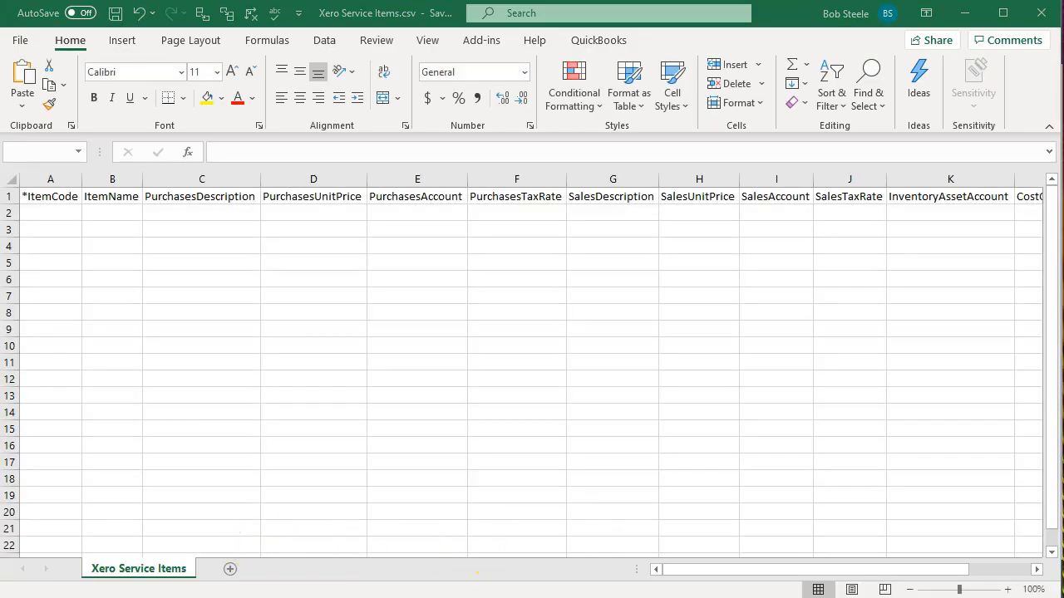
click(1040, 12)
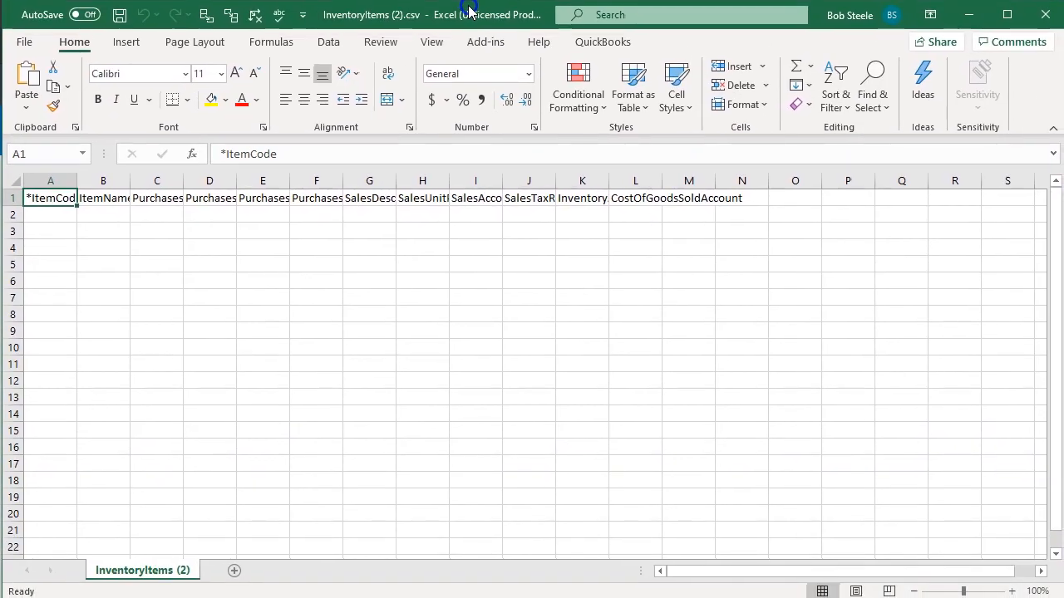
Auto-fit columns A through M of the inventory template to the width of their headings
click(249, 312)
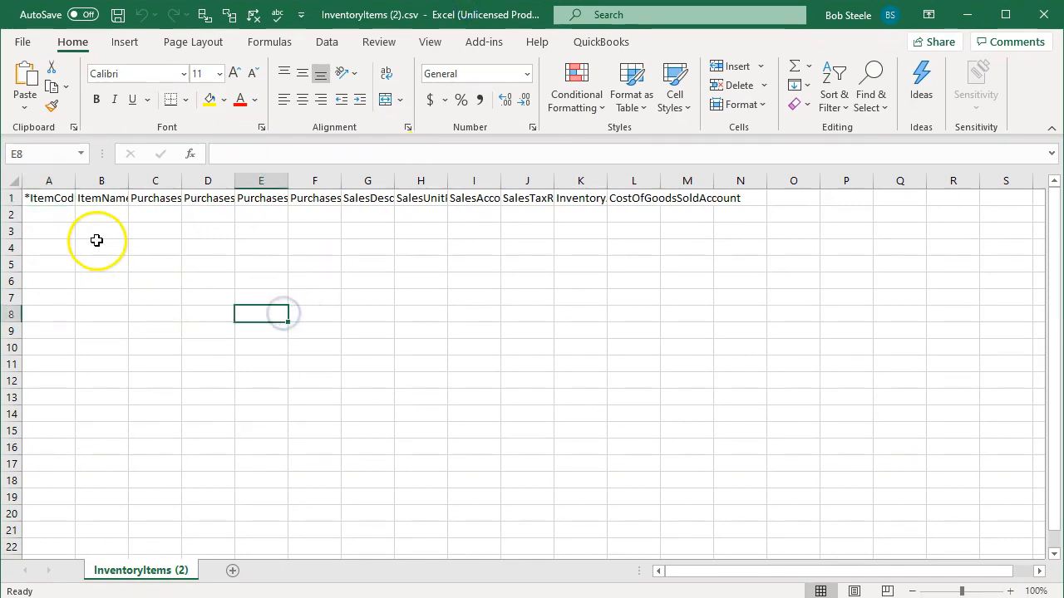
click(258, 202)
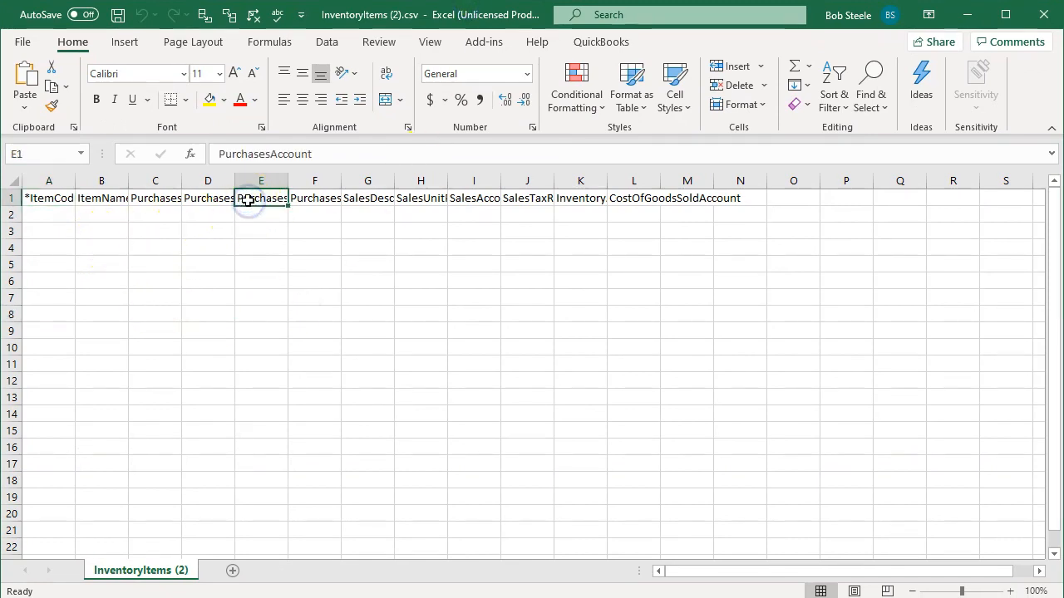
key(Right)
key(Right)
key(Right)
key(Right)
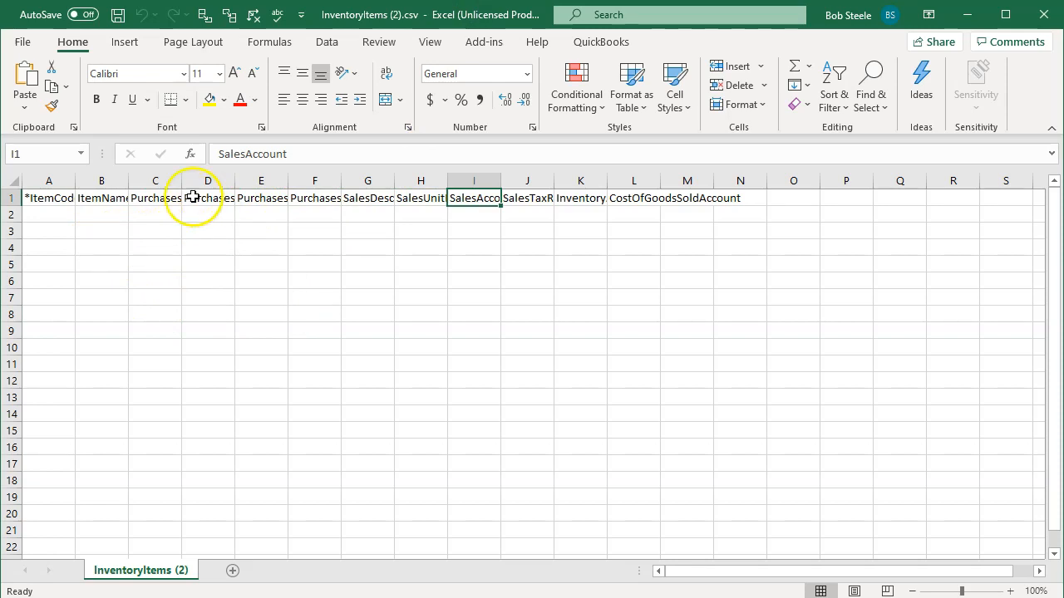
drag(61, 178, 693, 196)
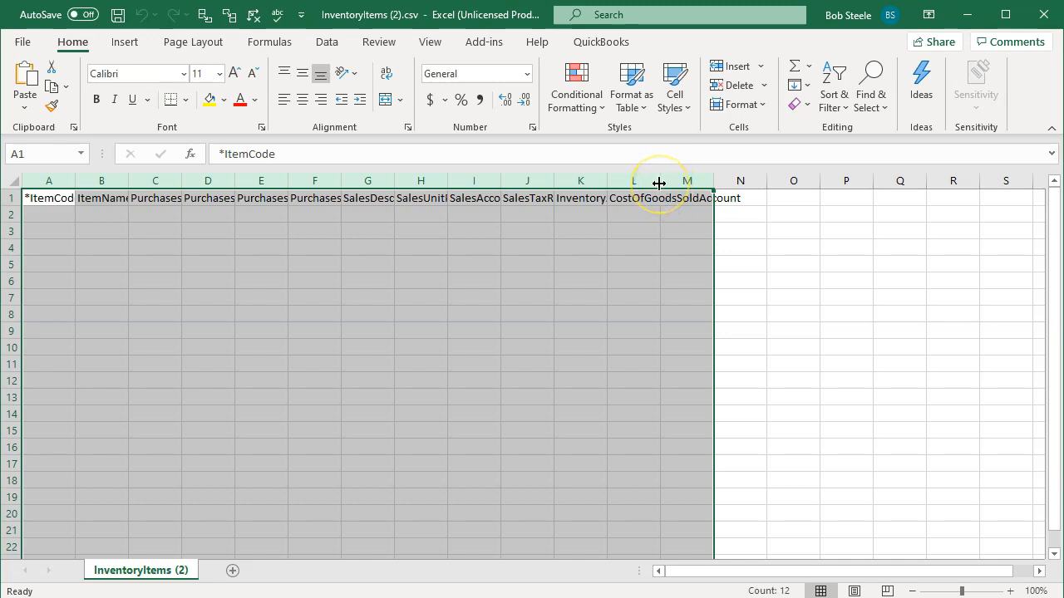
double_click(659, 183)
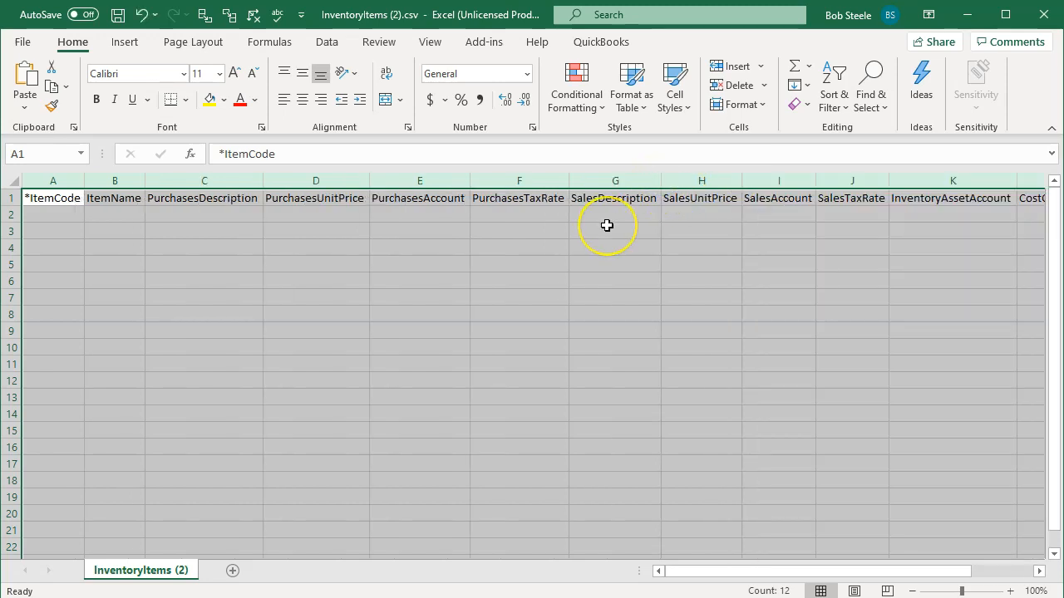
click(249, 282)
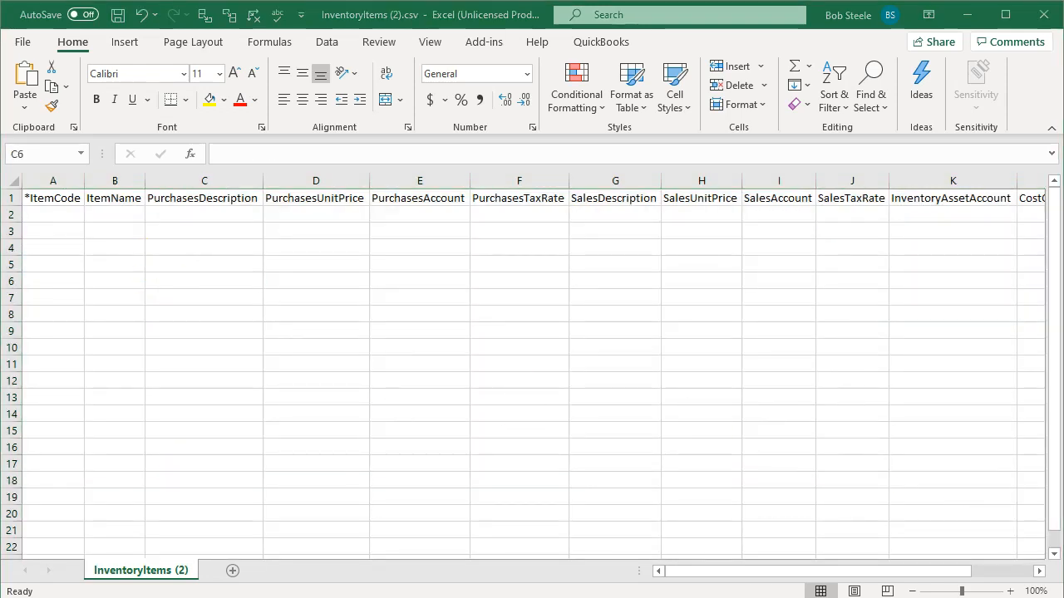
Copy the four item names in A2:A5 of Service Items.xlsx into the template's ItemName and ItemCode columns from row 2
mouse_move(544, 597)
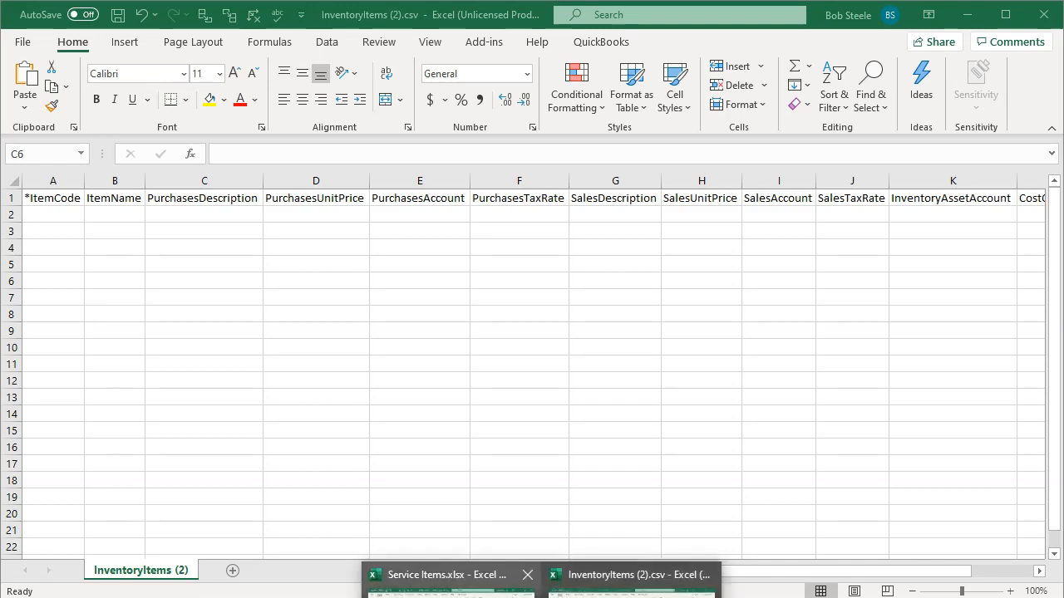
click(452, 594)
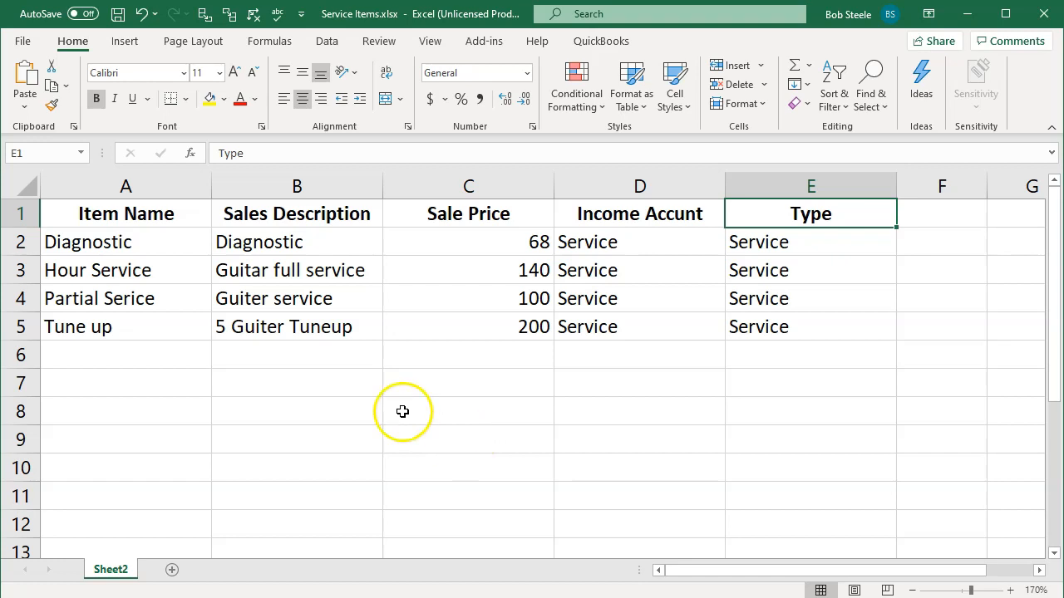
drag(155, 243, 152, 320)
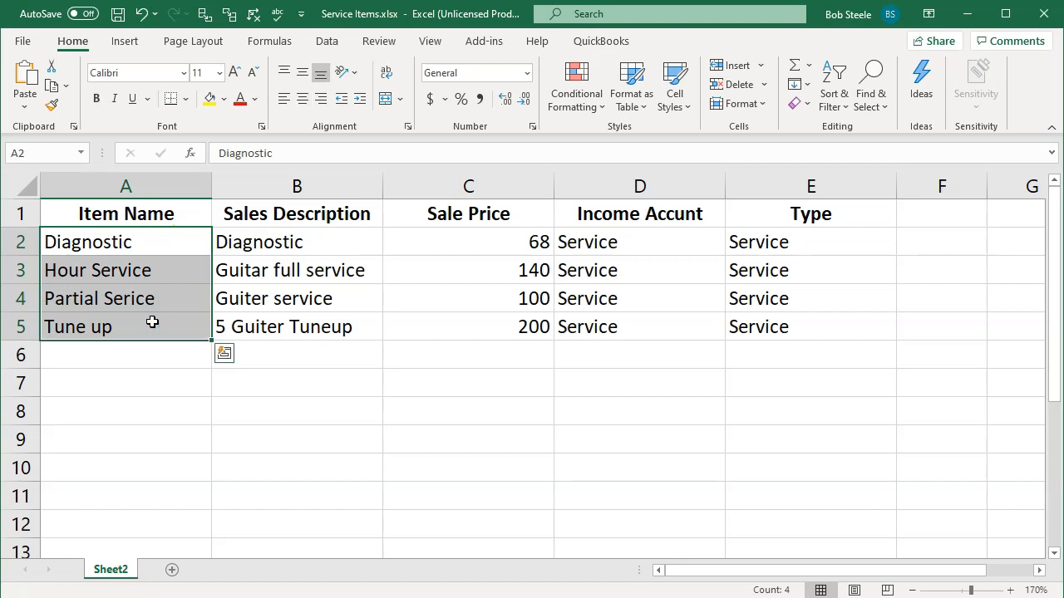
key(ctrl+c)
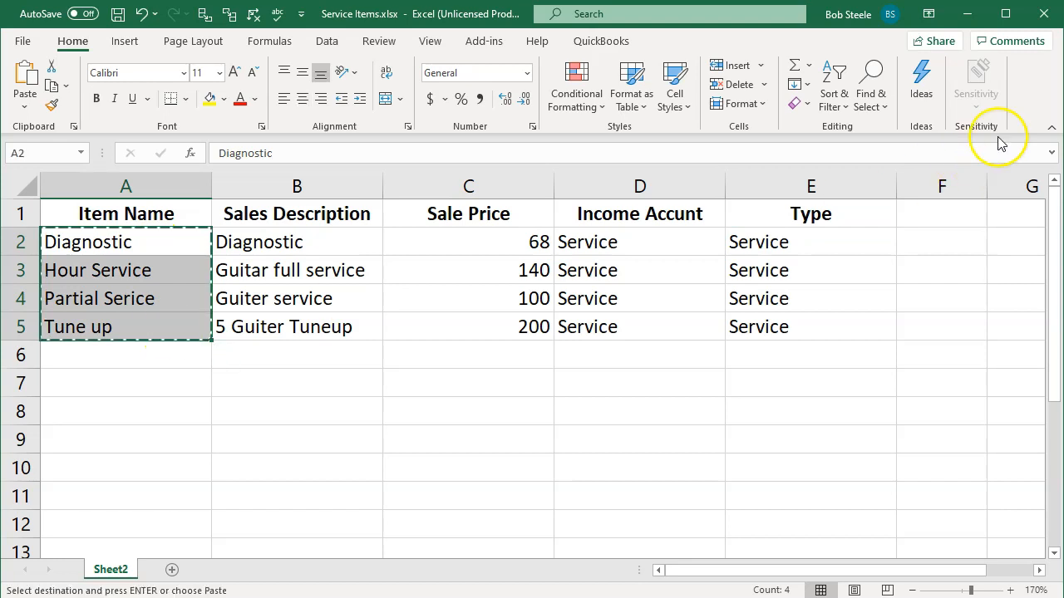
click(968, 12)
click(53, 213)
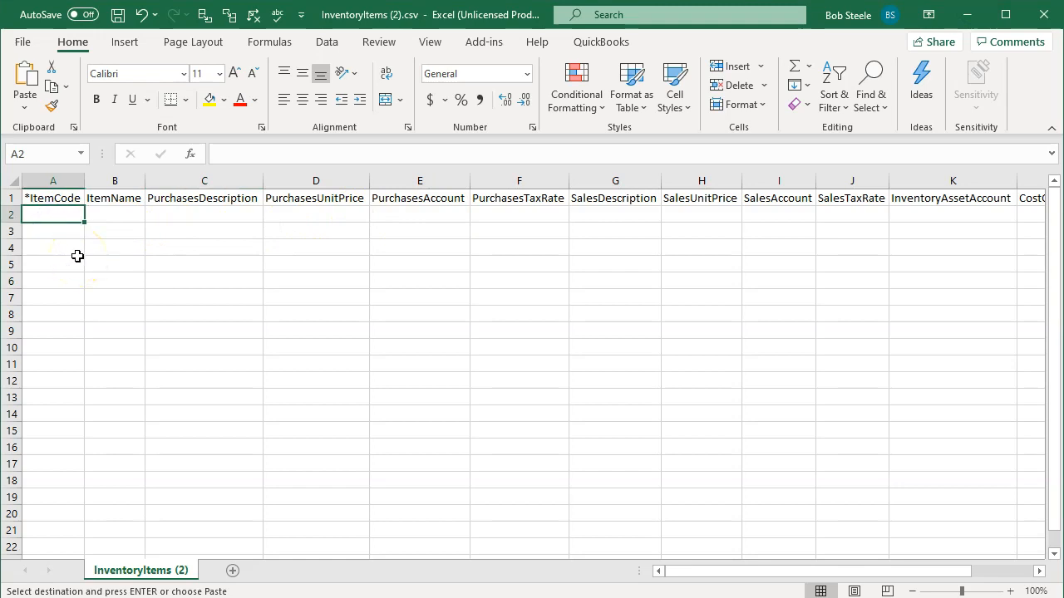
key(Right)
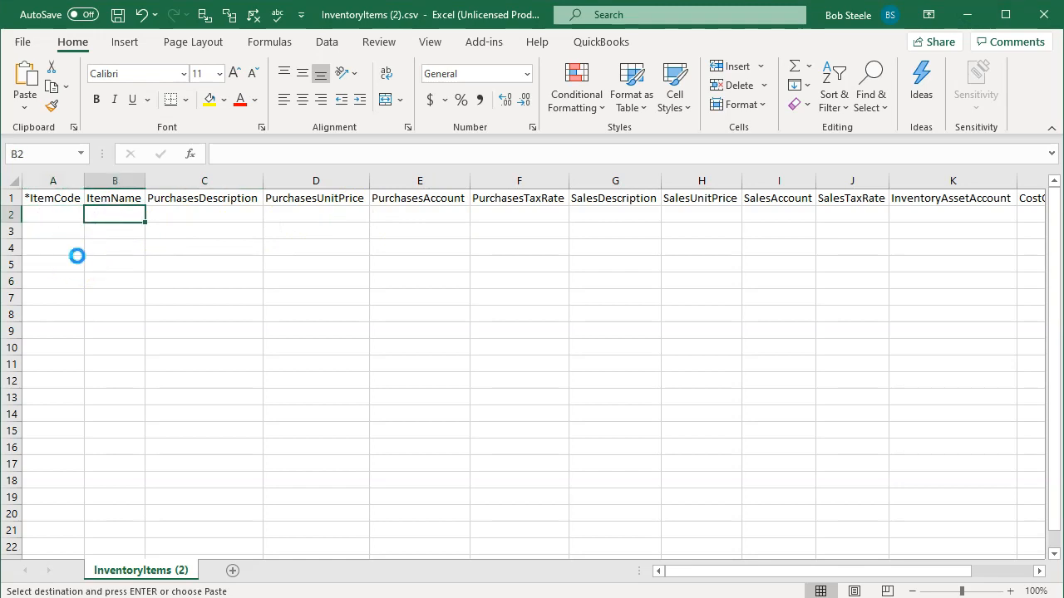
key(ctrl+v)
key(Left)
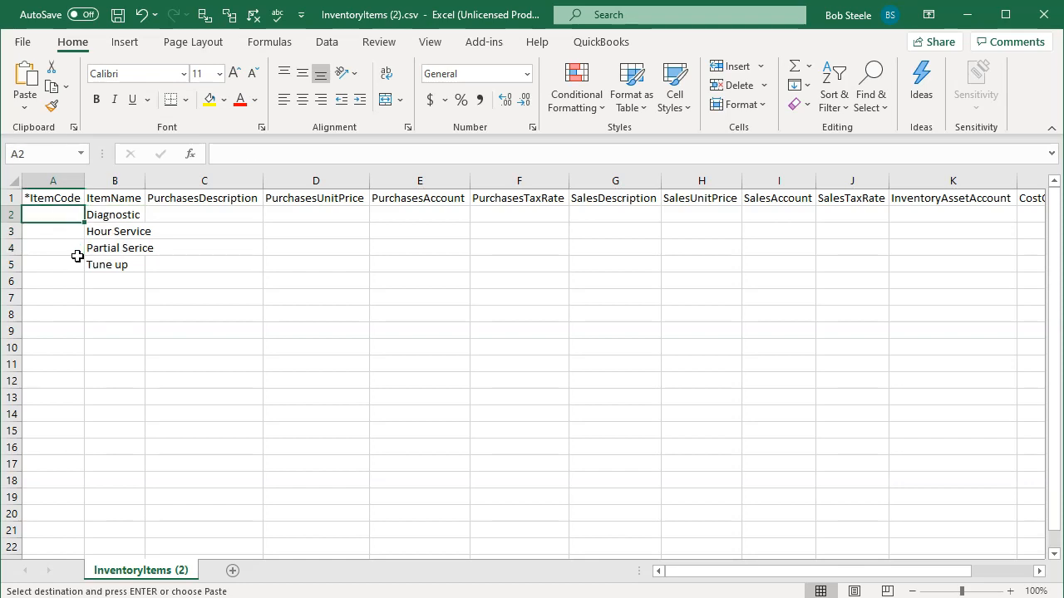
key(ctrl+v)
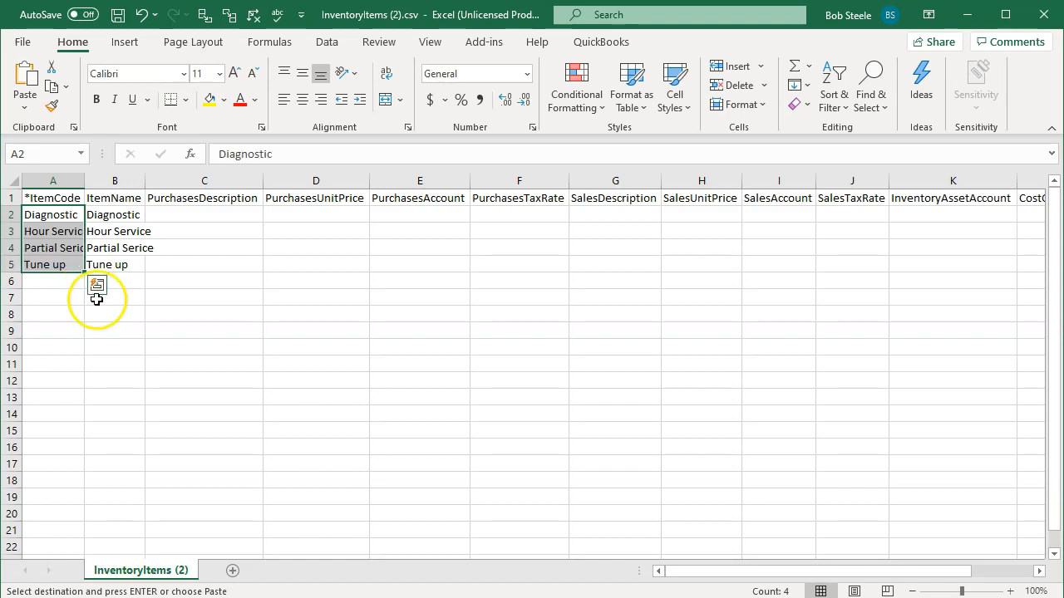
Widen the ItemCode and ItemName columns to fit the pasted item names
click(174, 228)
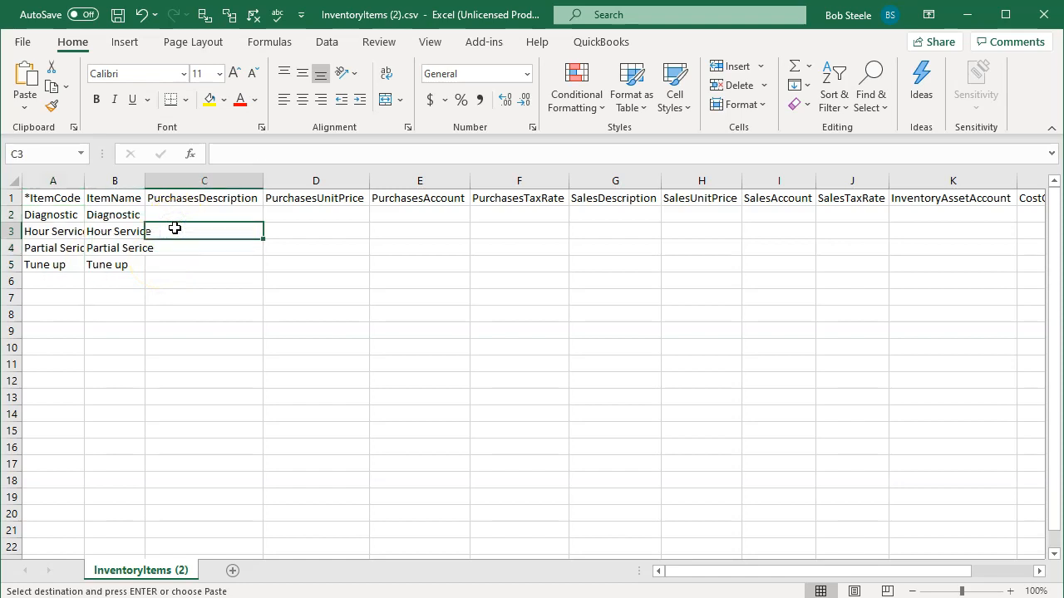
click(113, 231)
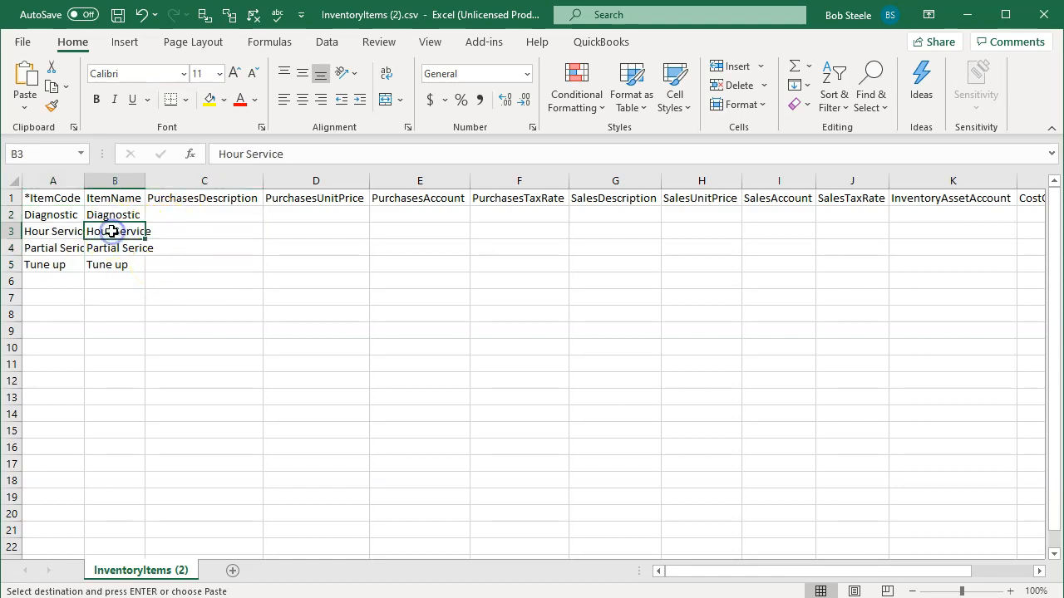
key(Left)
click(113, 231)
click(65, 180)
drag(87, 181, 174, 185)
click(236, 230)
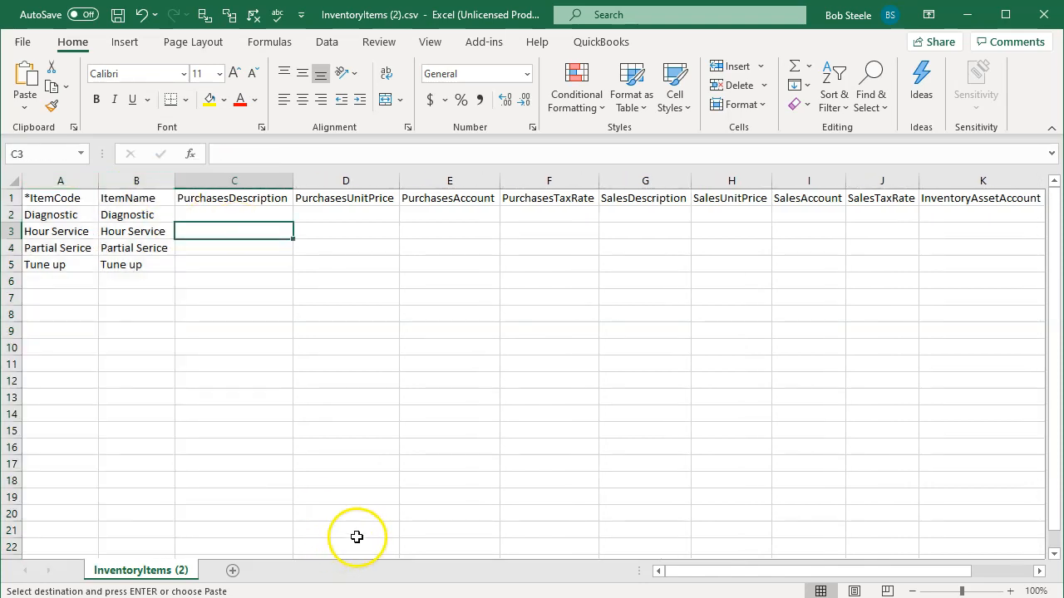
Copy the four sales descriptions in B2:B5 of Service Items.xlsx and return to the inventory template
click(542, 597)
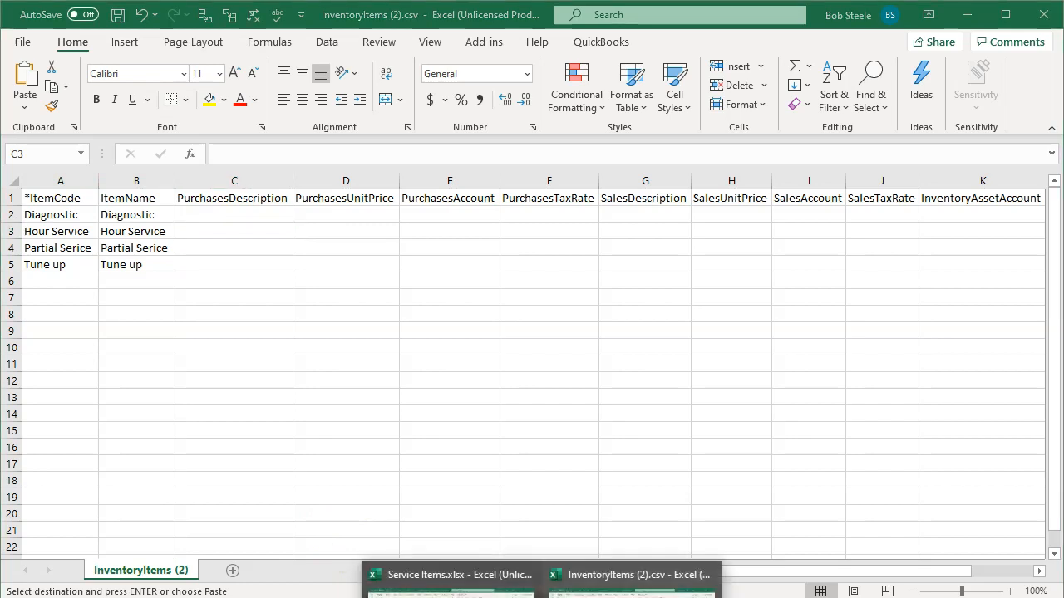
click(449, 582)
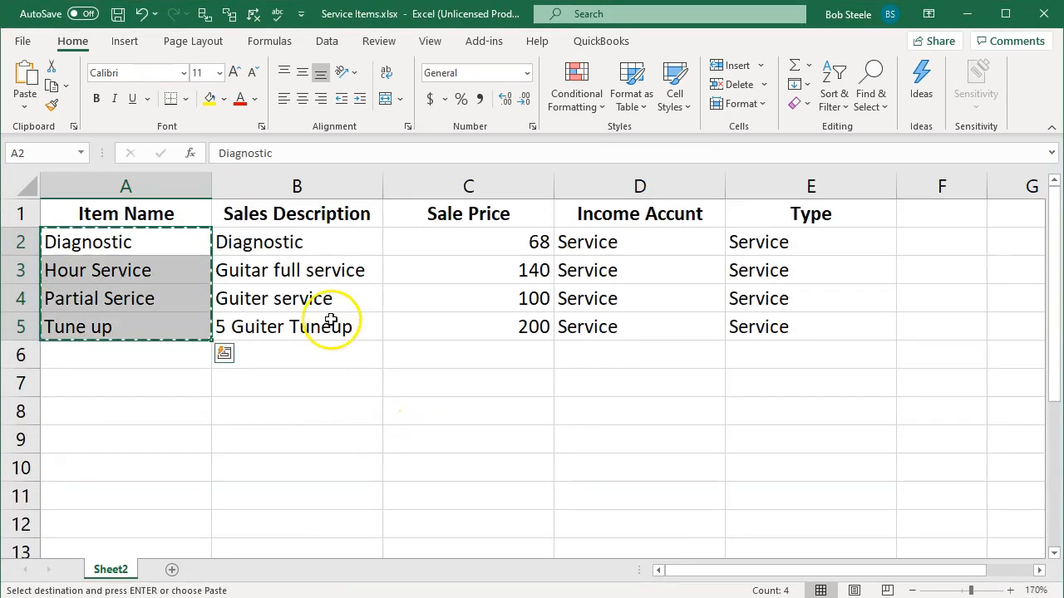
drag(309, 244, 315, 334)
key(ctrl+c)
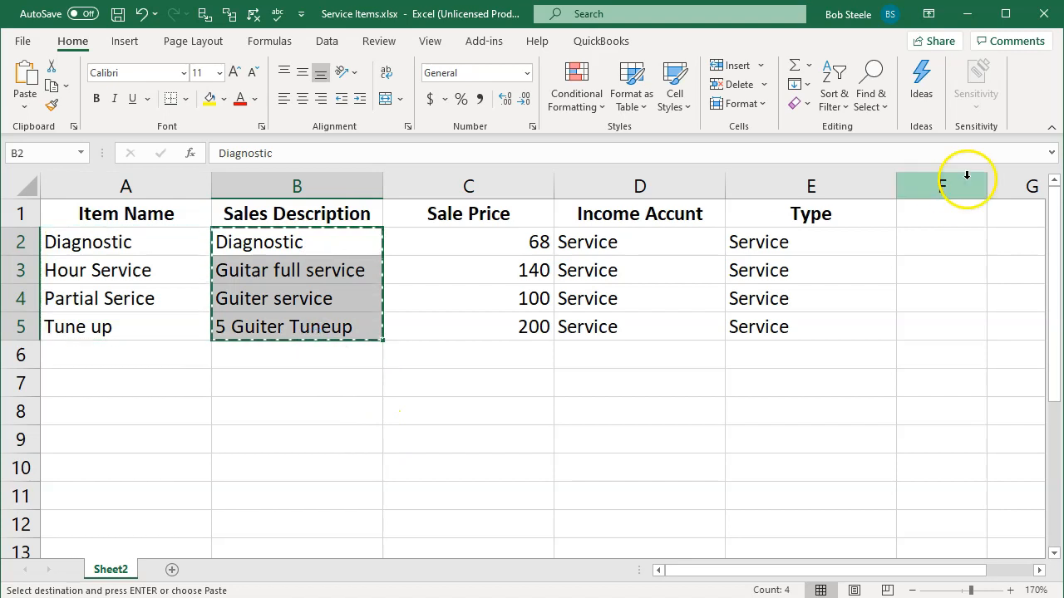
click(966, 23)
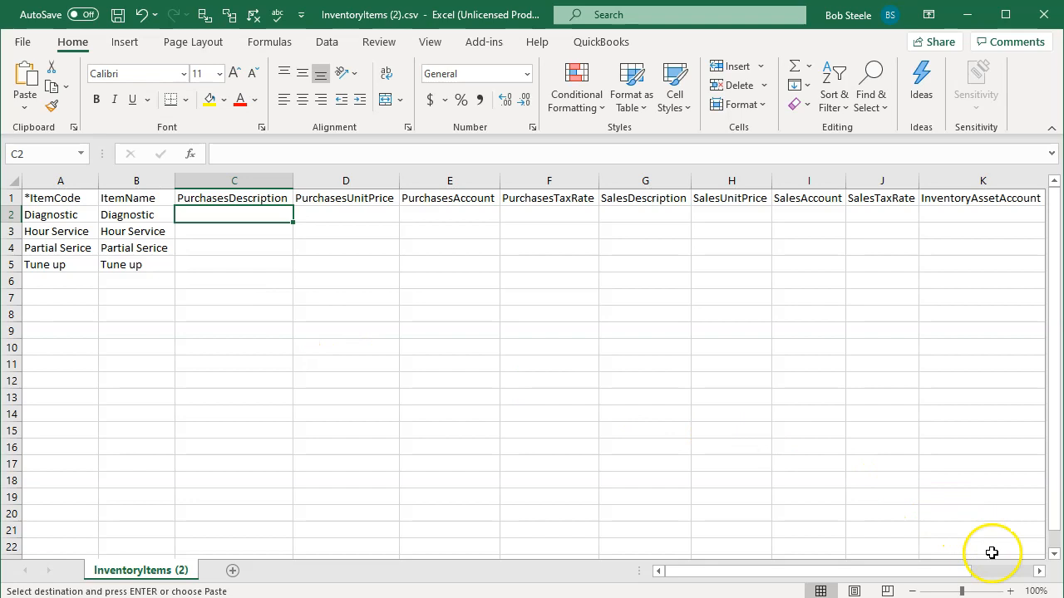
Paste the four copied sales descriptions into the template's SalesDescription column from G2
click(1011, 590)
click(1011, 591)
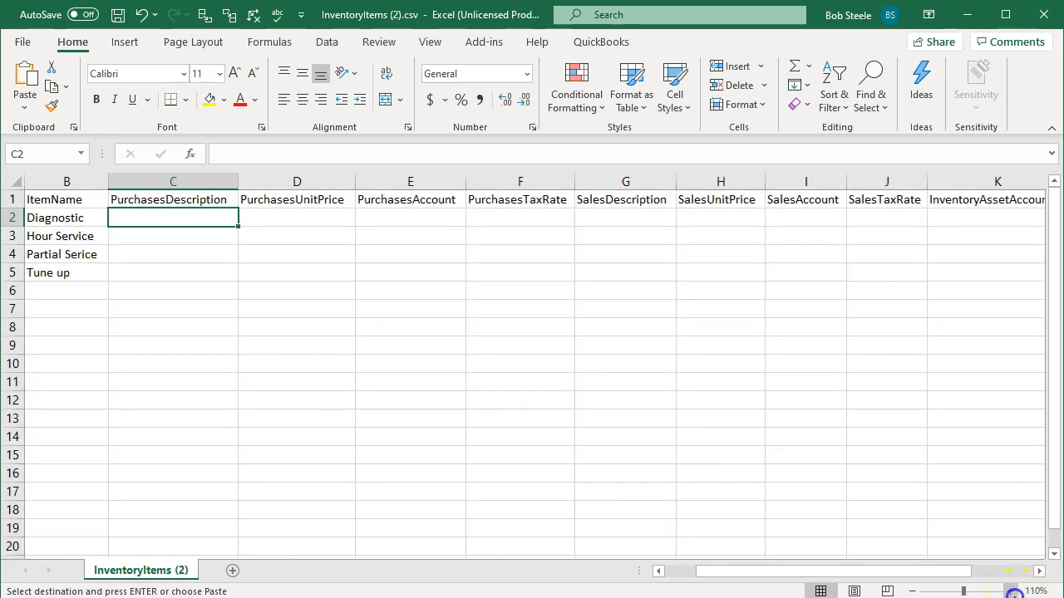
click(1010, 591)
click(1011, 591)
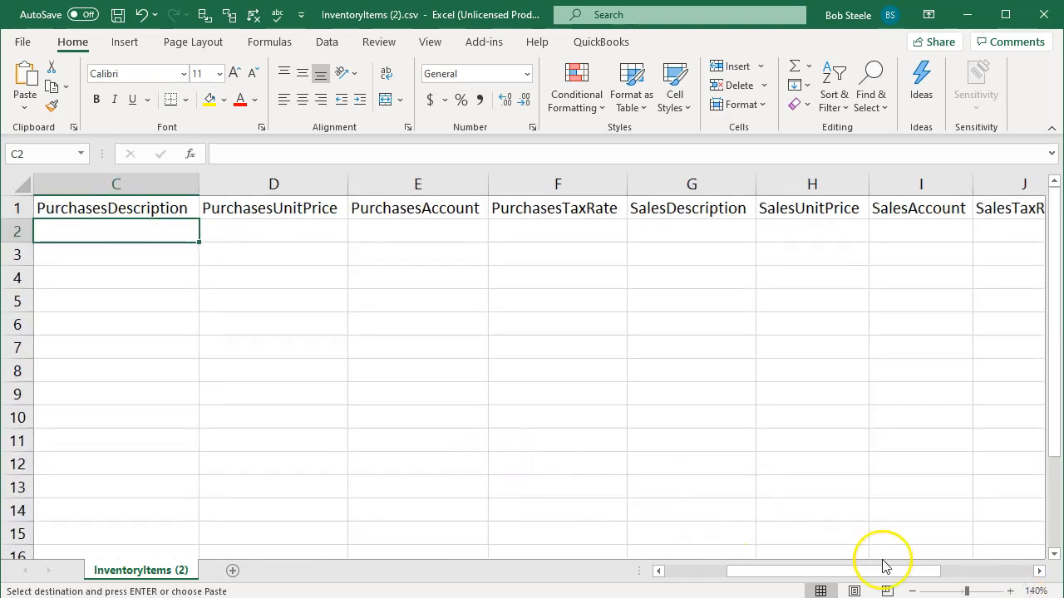
click(1008, 591)
click(285, 280)
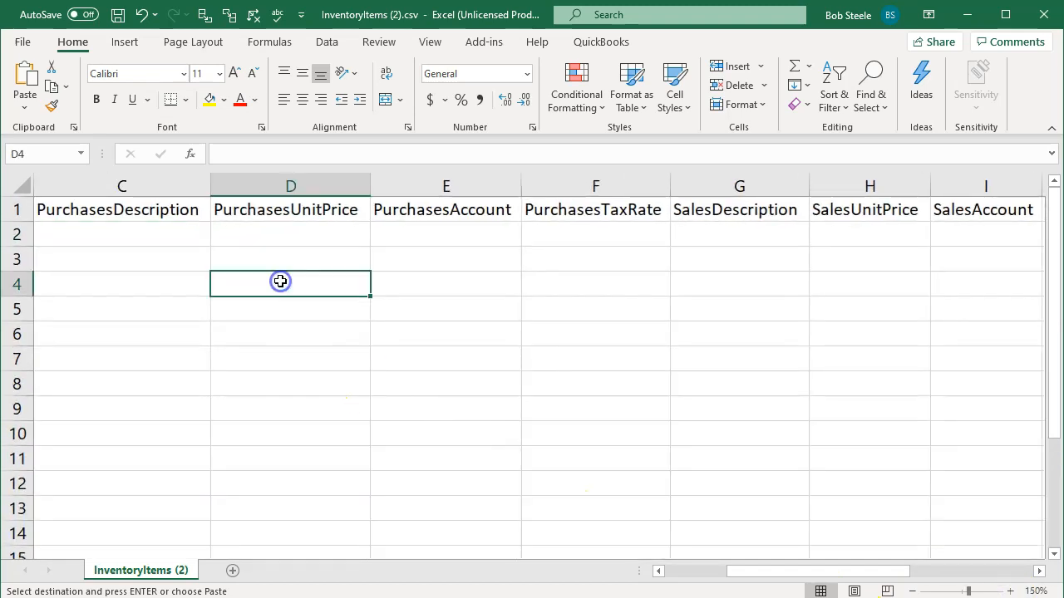
key(Left)
key(Left)
key(Left)
key(Up)
key(Up)
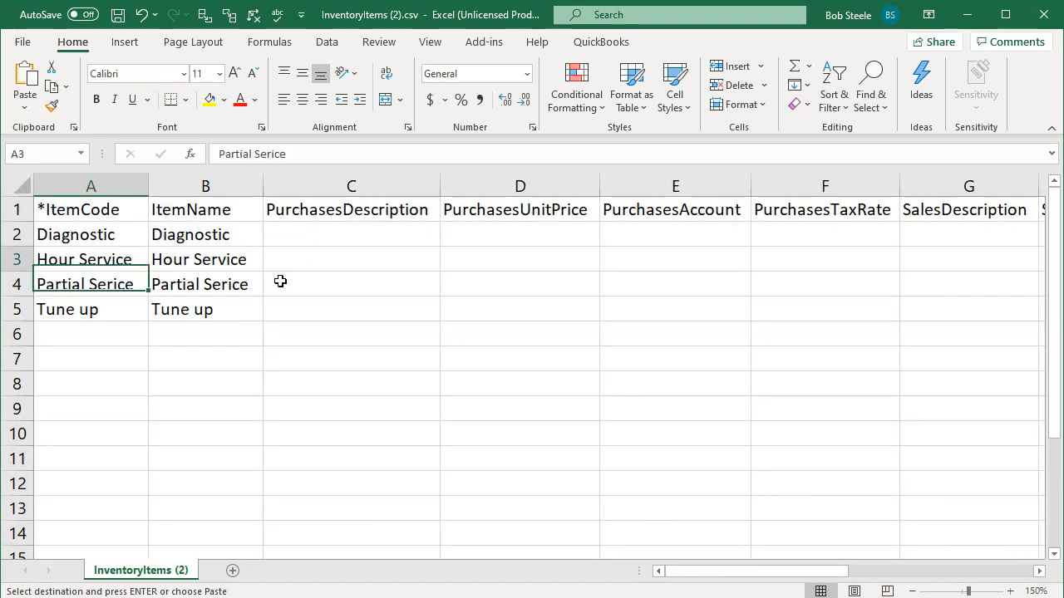
key(Right)
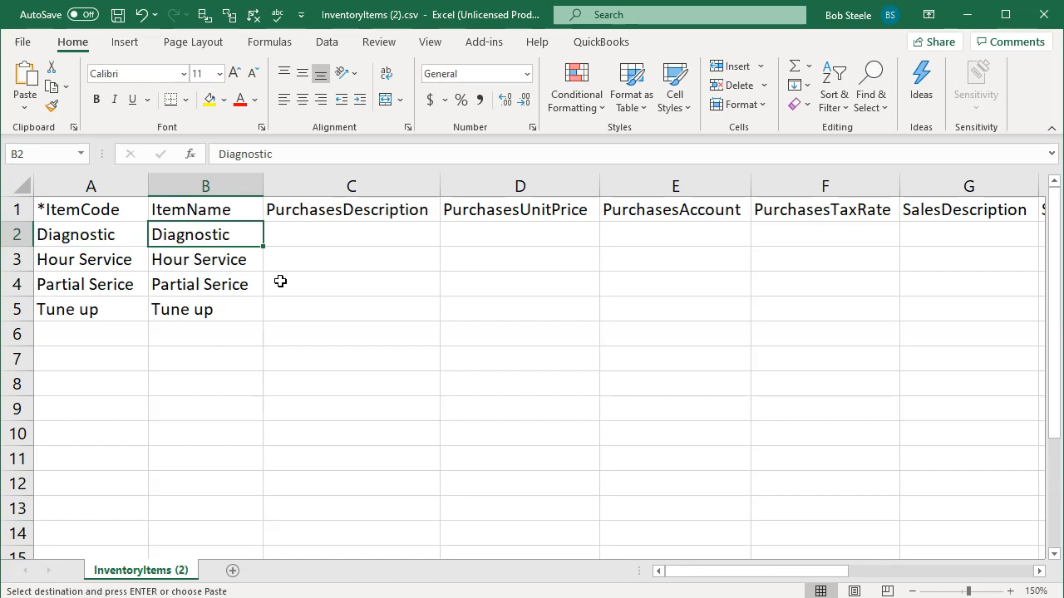
key(Right)
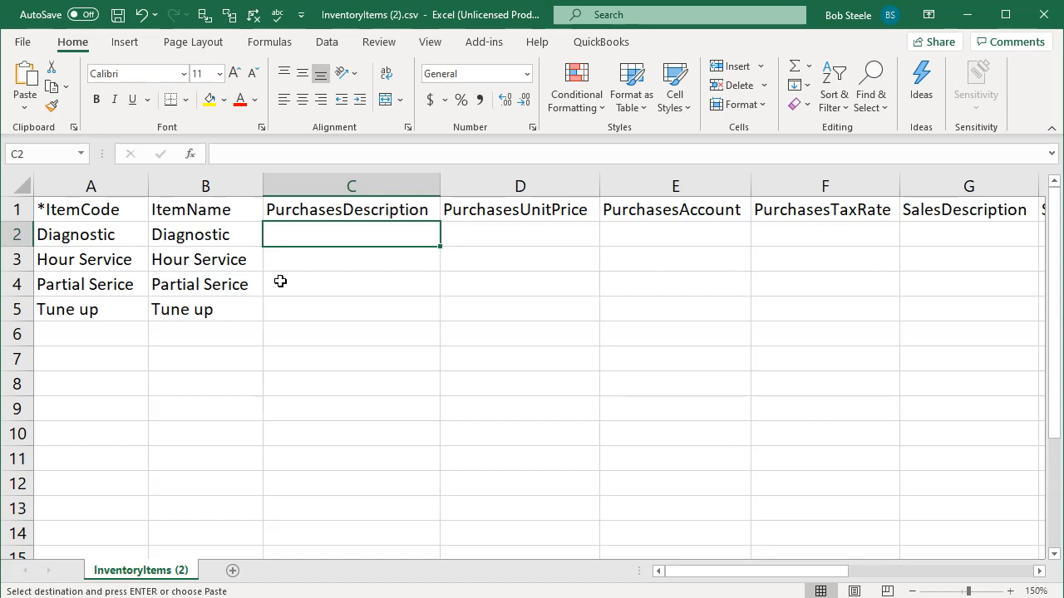
key(Right)
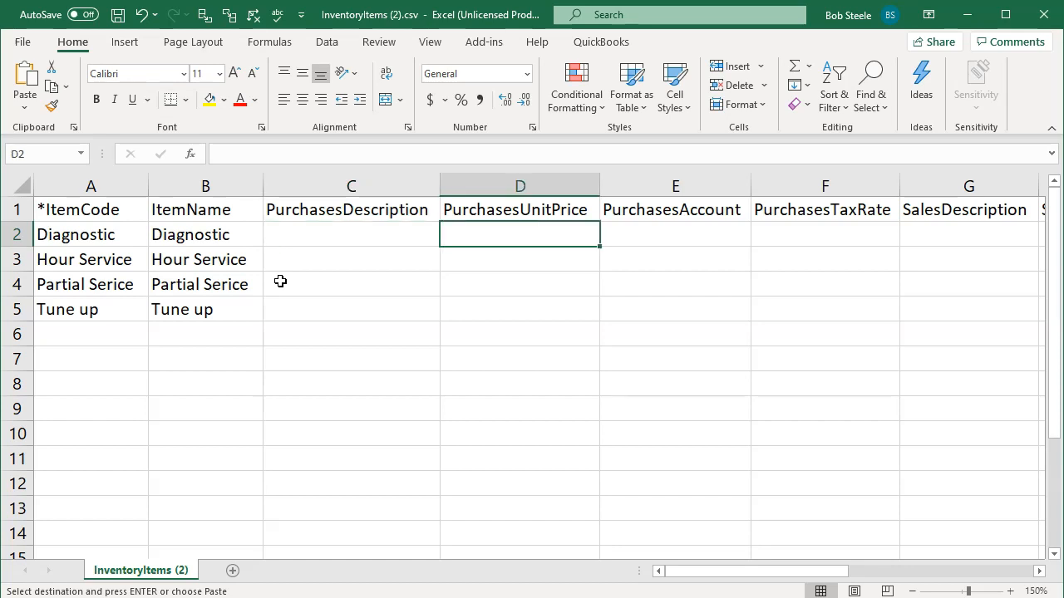
key(Right)
key(Right)
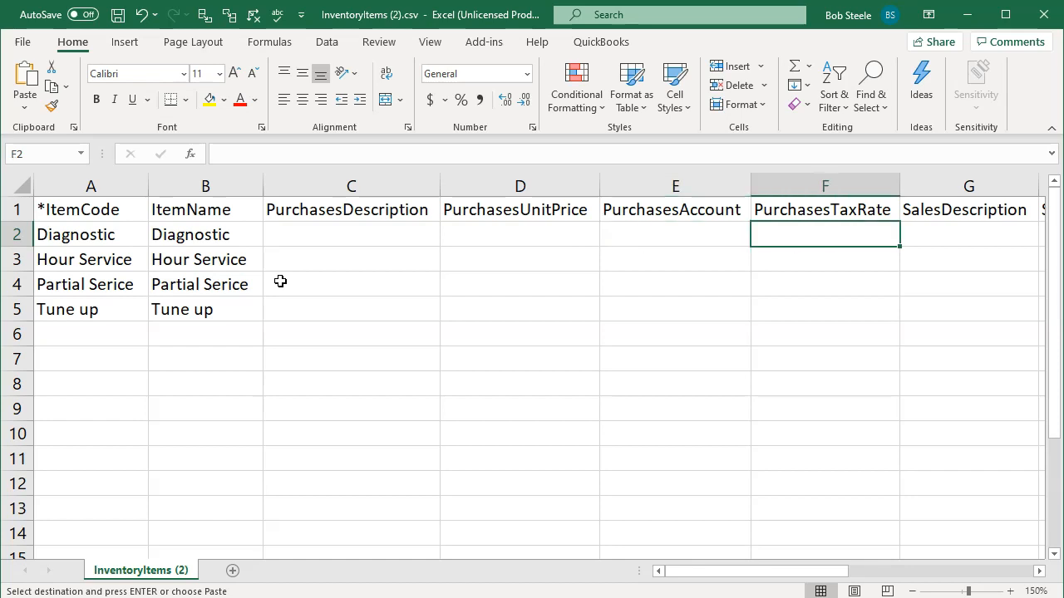
key(Right)
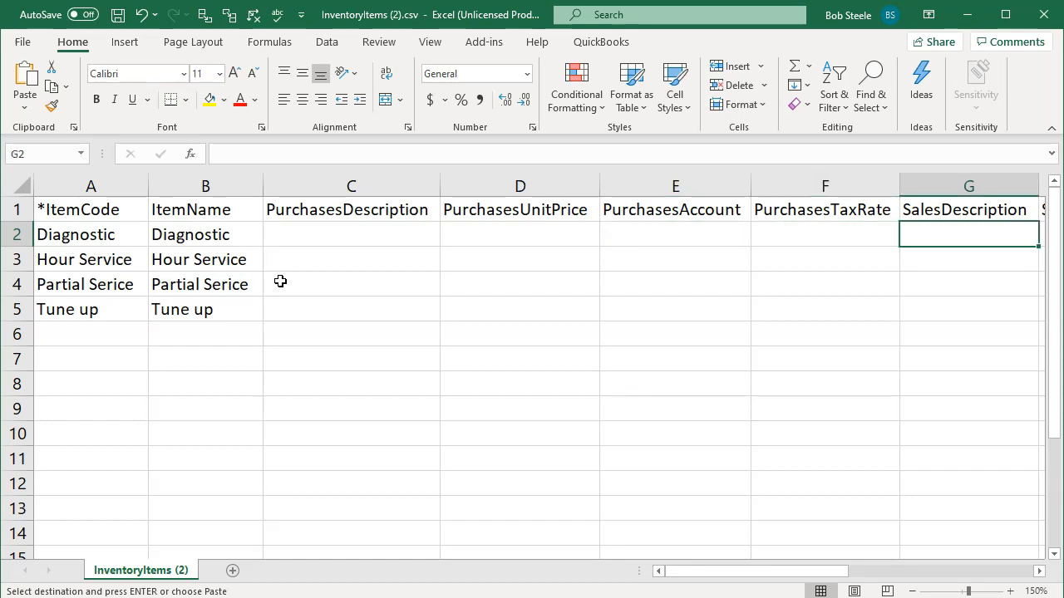
key(ctrl+v)
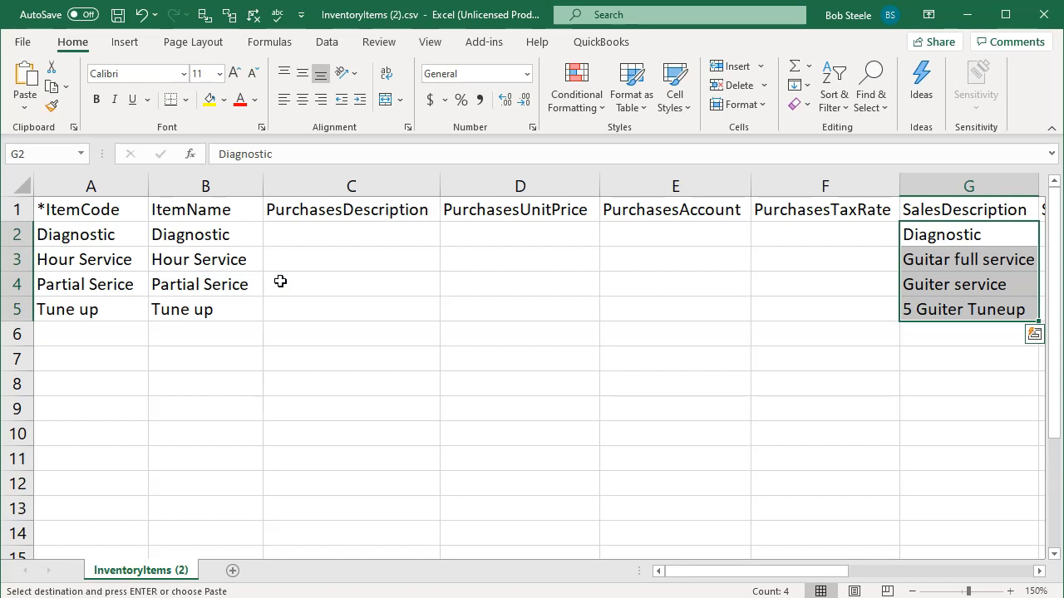
Review the item codes and names in rows 2 to 5 against the pasted sales descriptions
key(Left)
key(Left)
key(Left)
key(Left)
key(Left)
key(Left)
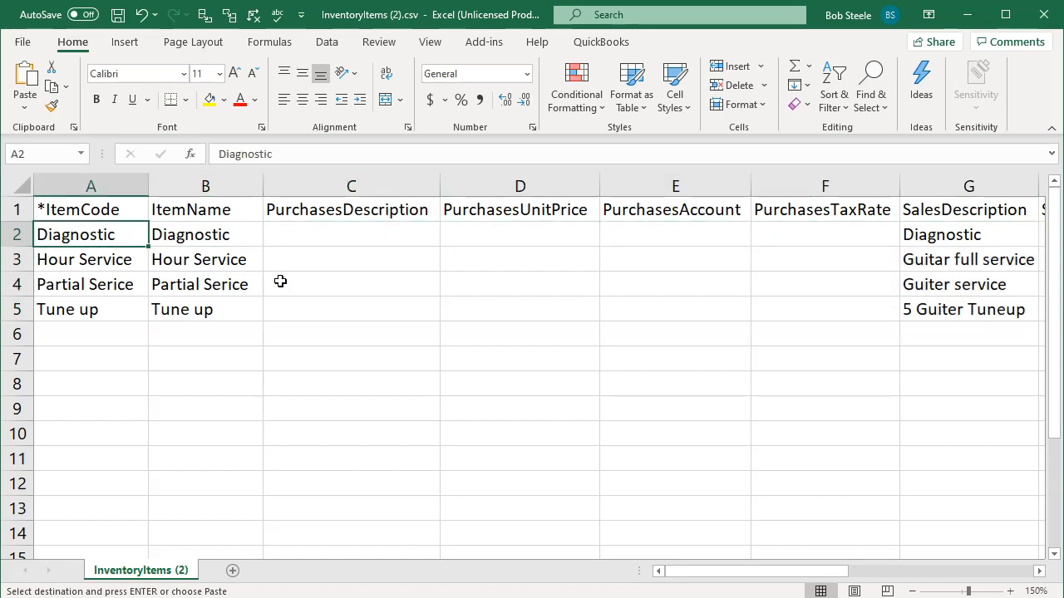
key(Down)
key(Down)
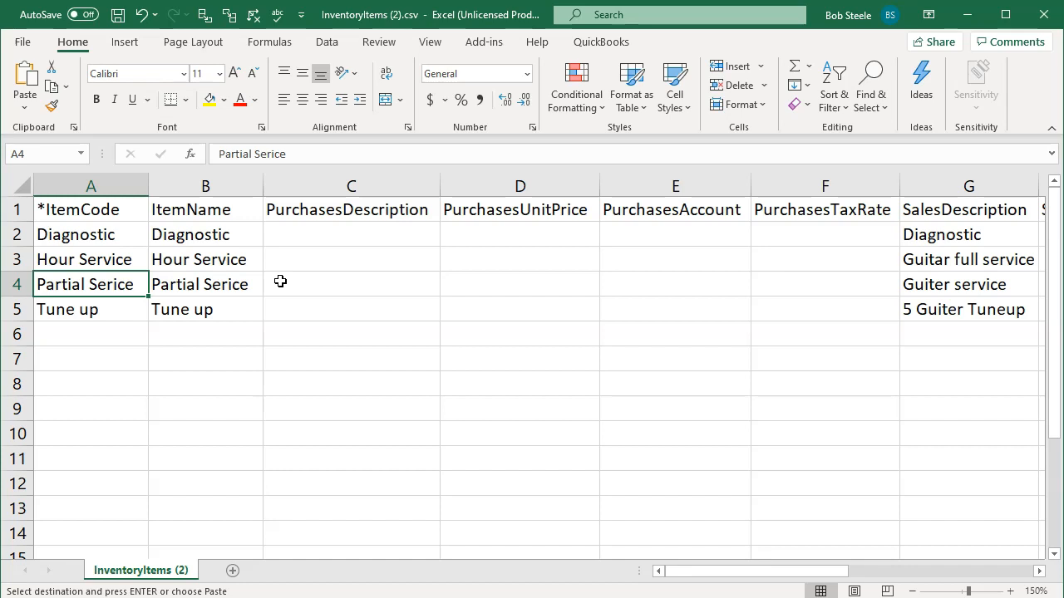
key(Up)
key(Up)
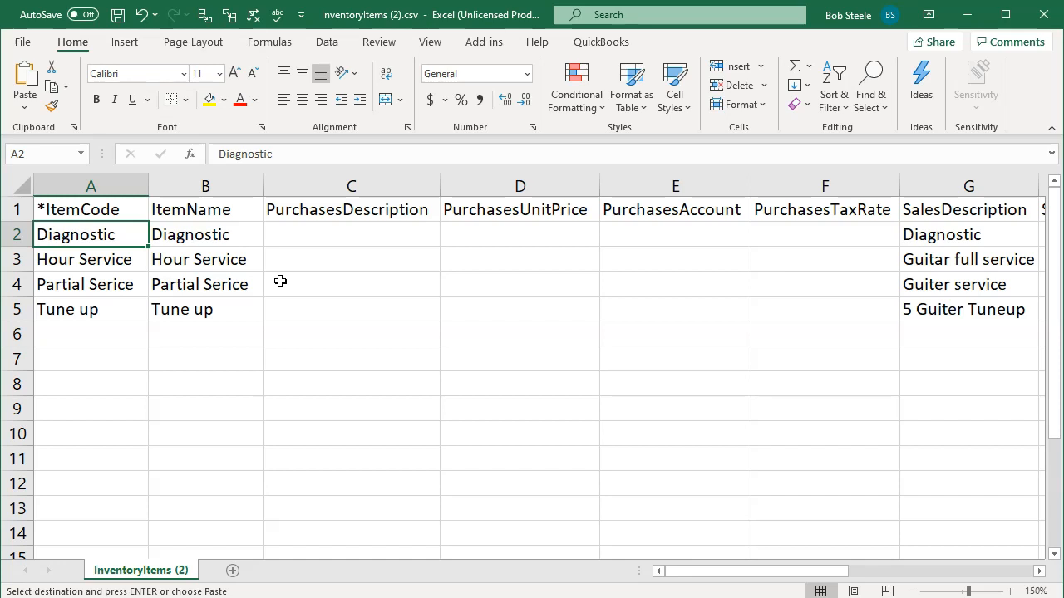
key(Down)
key(Up)
Examine the template's column headings from ItemCode across to InventoryAssetAccount
key(Right)
key(Right)
key(Right)
key(Right)
key(Right)
key(Right)
key(Right)
key(Right)
key(Right)
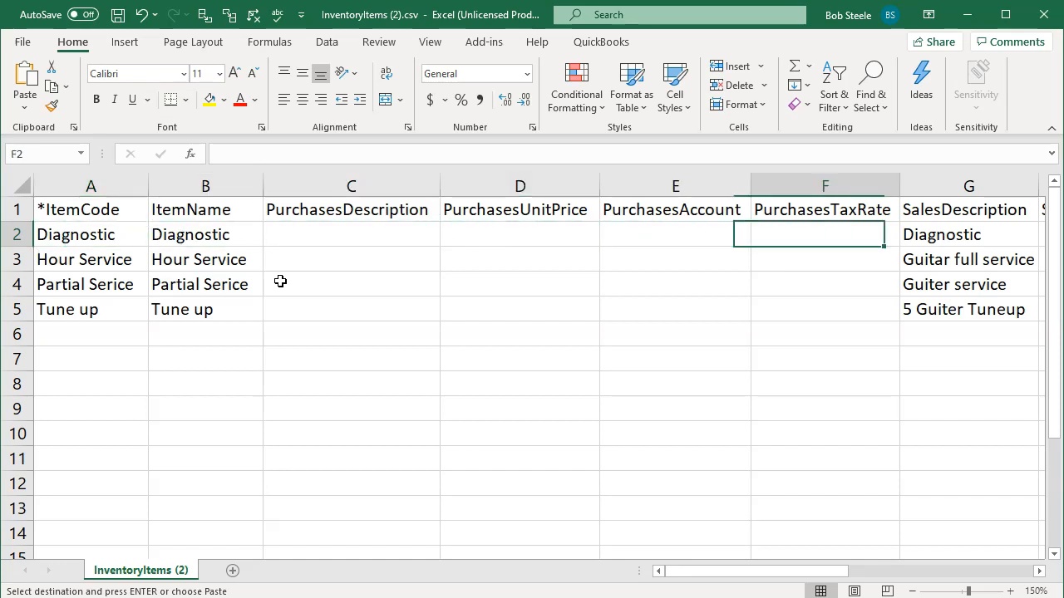
key(Right)
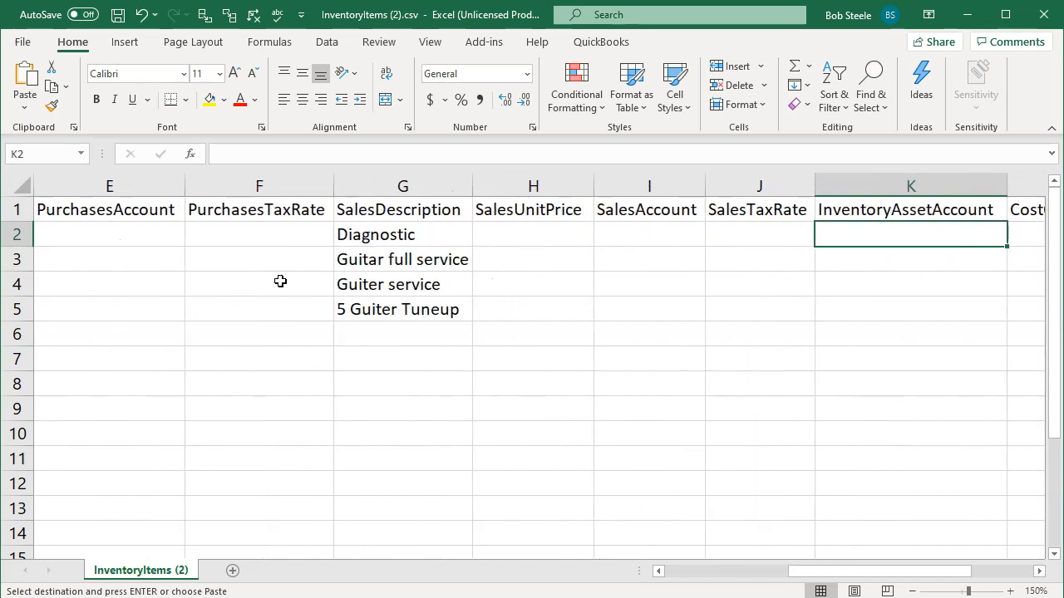
Copy the four sale prices in C2:C5 of Service Items.xlsx into the template's SalesUnitPrice column from H2
key(Left)
key(Left)
key(Left)
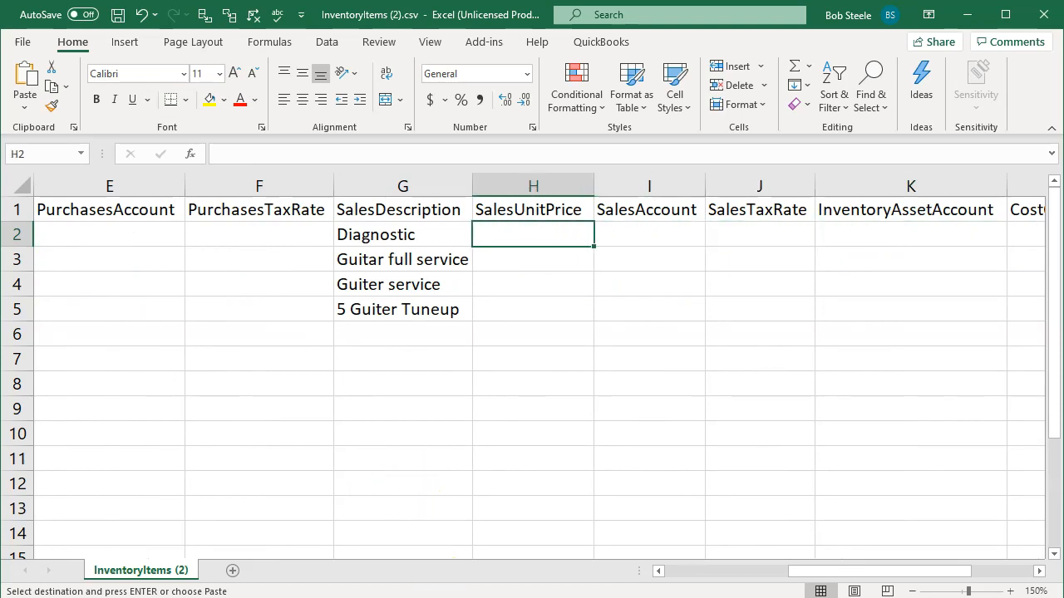
click(542, 597)
click(451, 586)
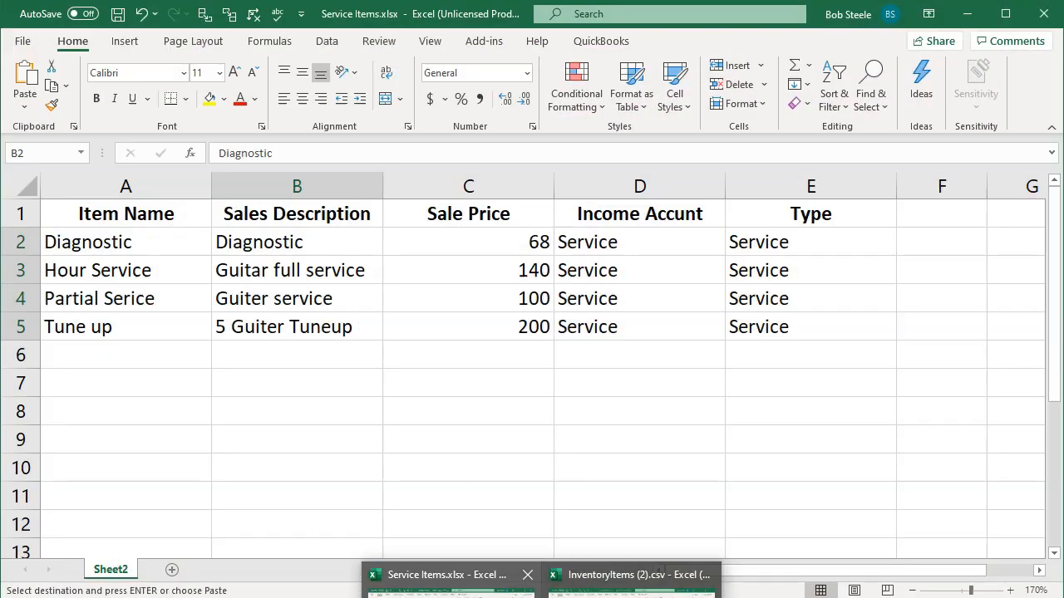
drag(456, 252, 454, 321)
key(ctrl+c)
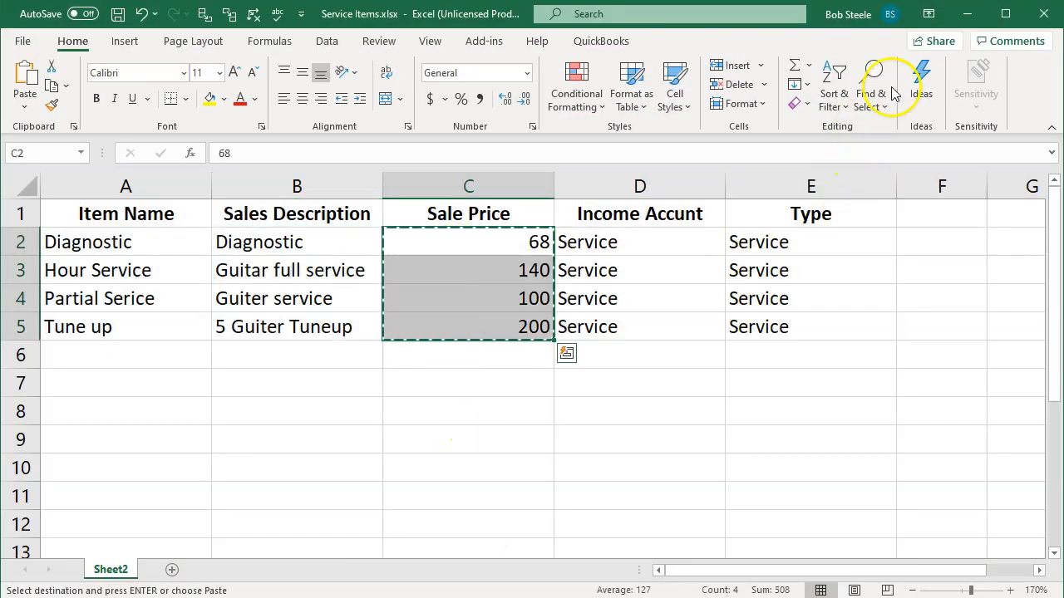
click(966, 13)
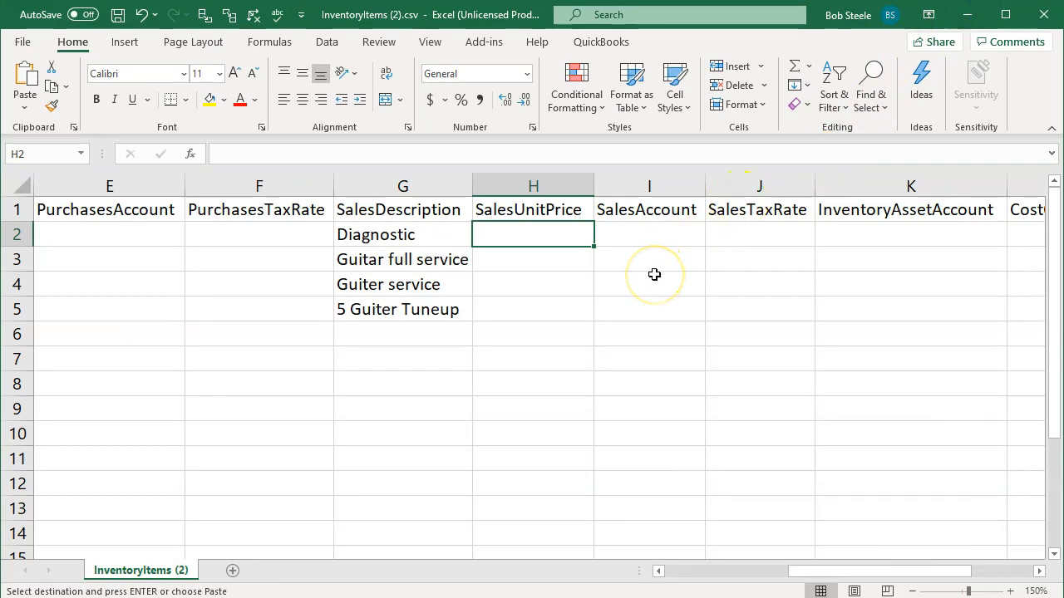
key(ctrl+v)
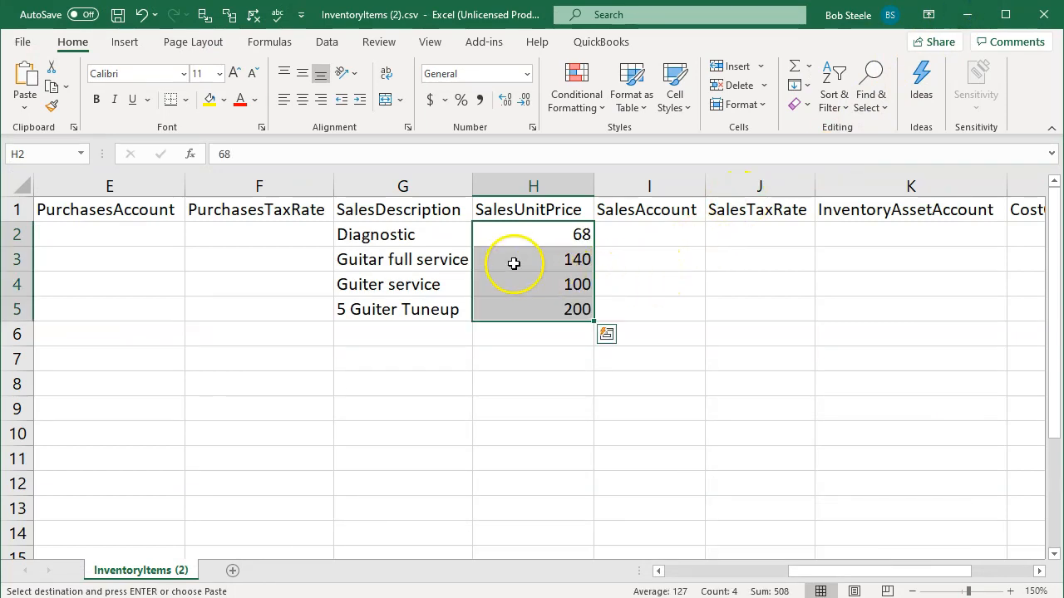
Check the sales descriptions and unit prices, and the remaining headings from SalesAccount through CostOfGoodsSoldAccount
click(527, 241)
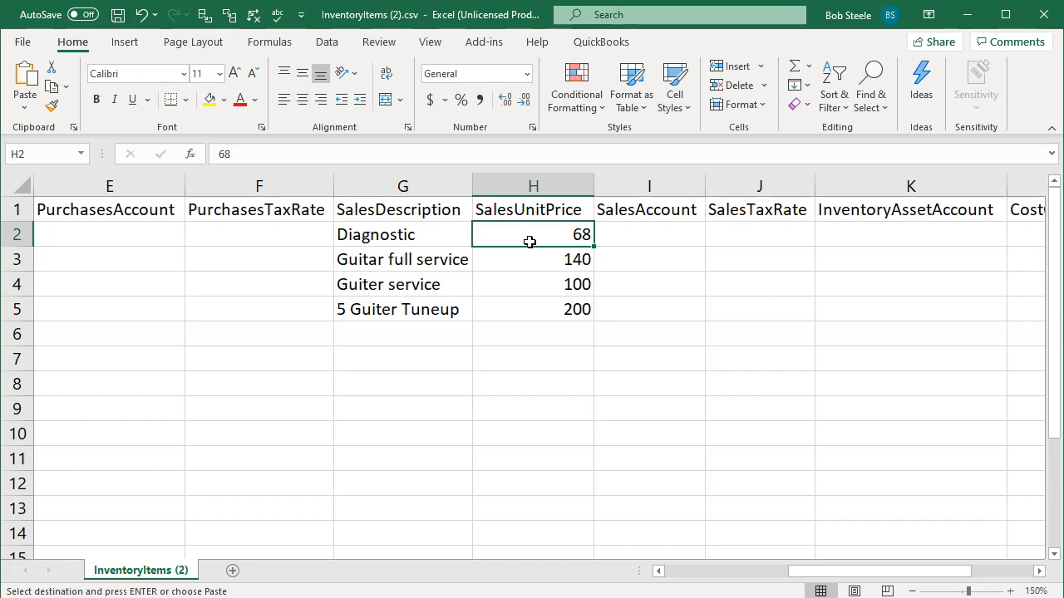
key(Left)
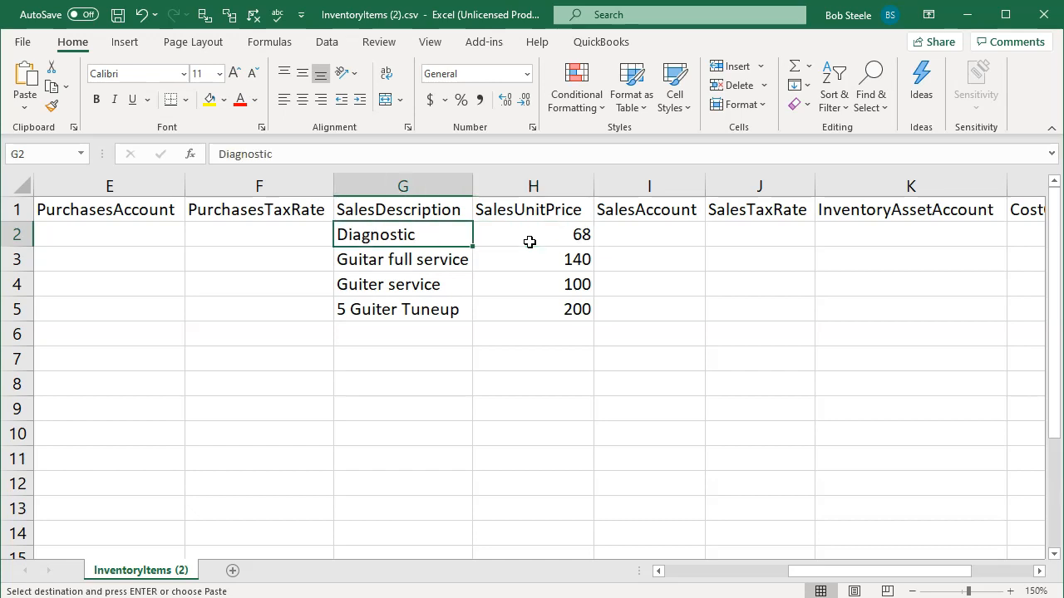
click(530, 242)
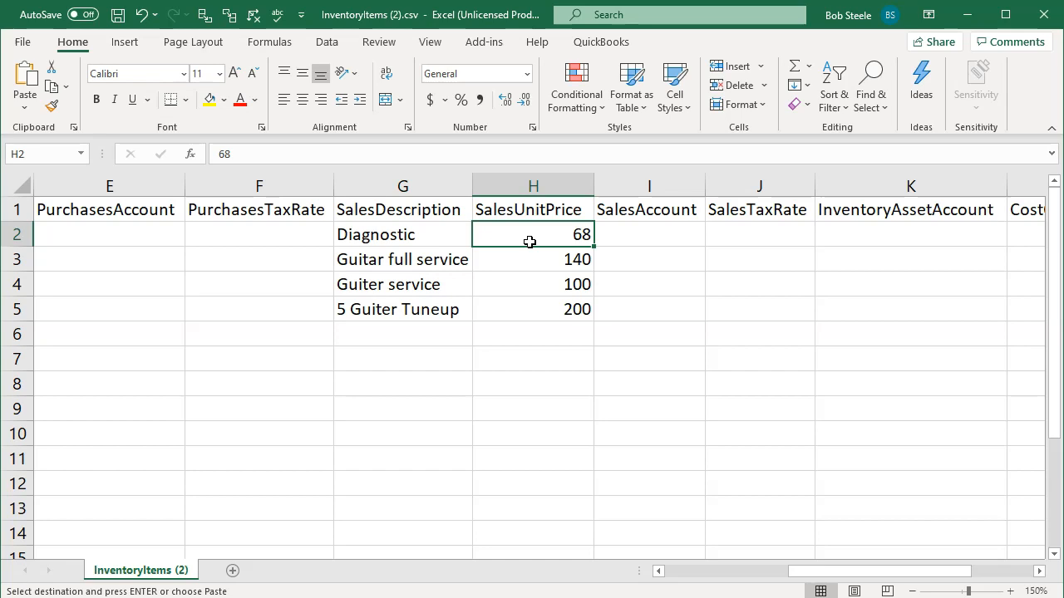
key(Right)
key(Right)
key(Right)
key(Right)
key(Right)
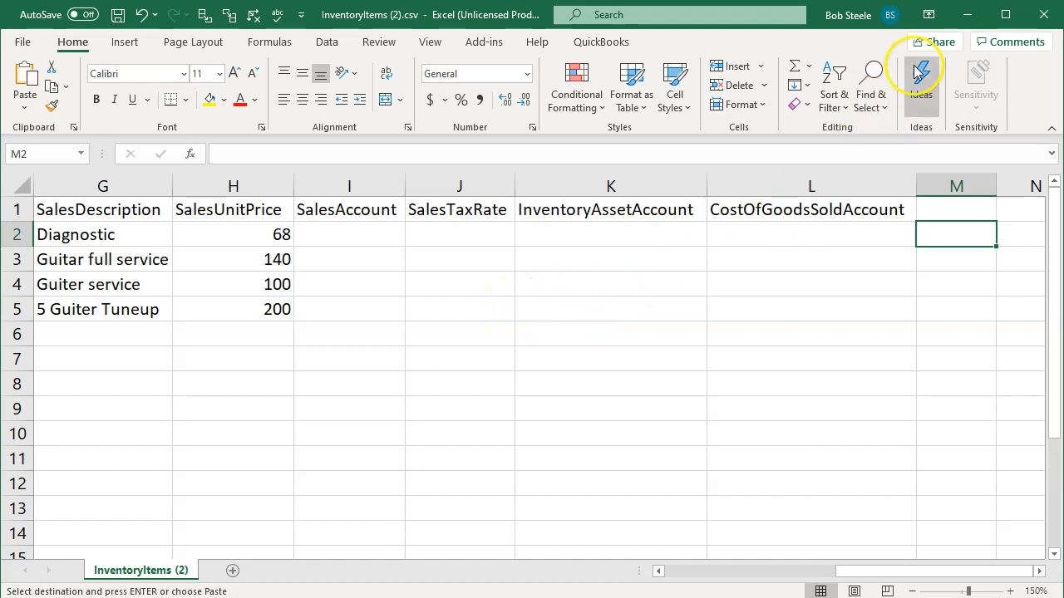
Switch to Xero in Chrome, duplicate the Import Items tab and open the chart of accounts in the duplicate
click(965, 25)
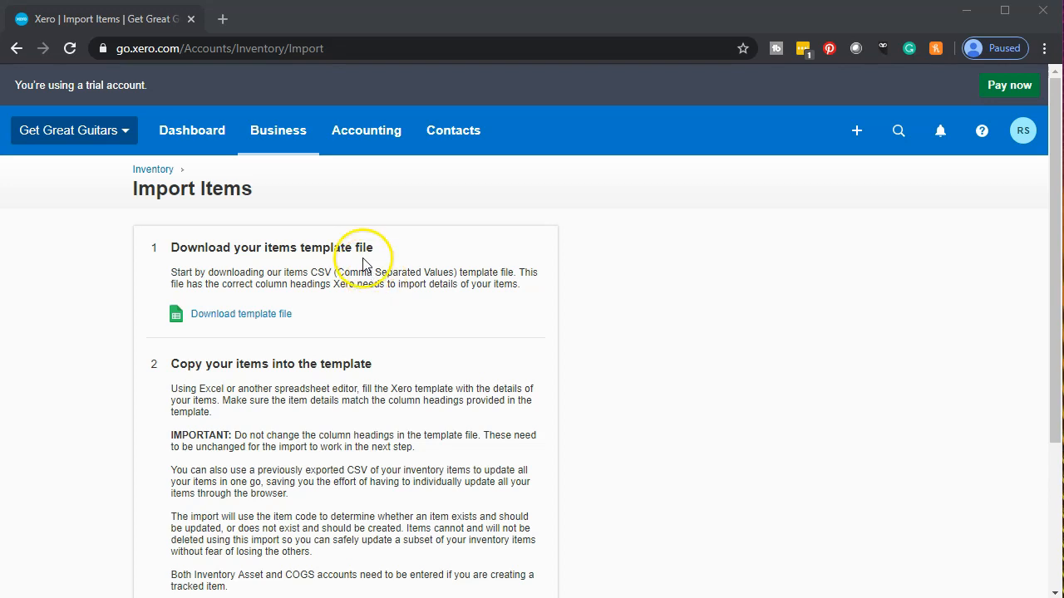
right_click(131, 25)
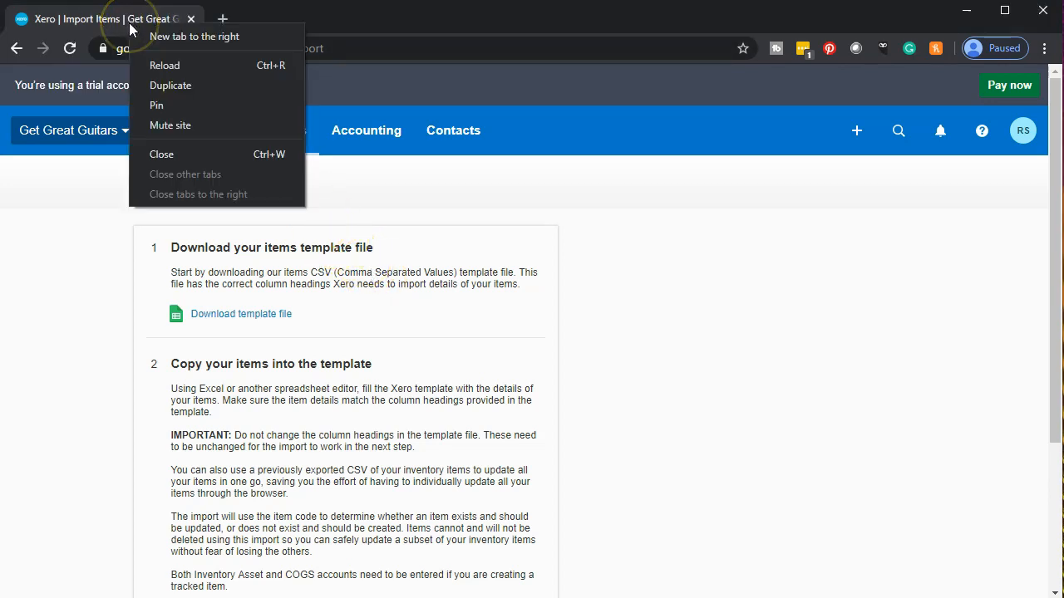
click(159, 92)
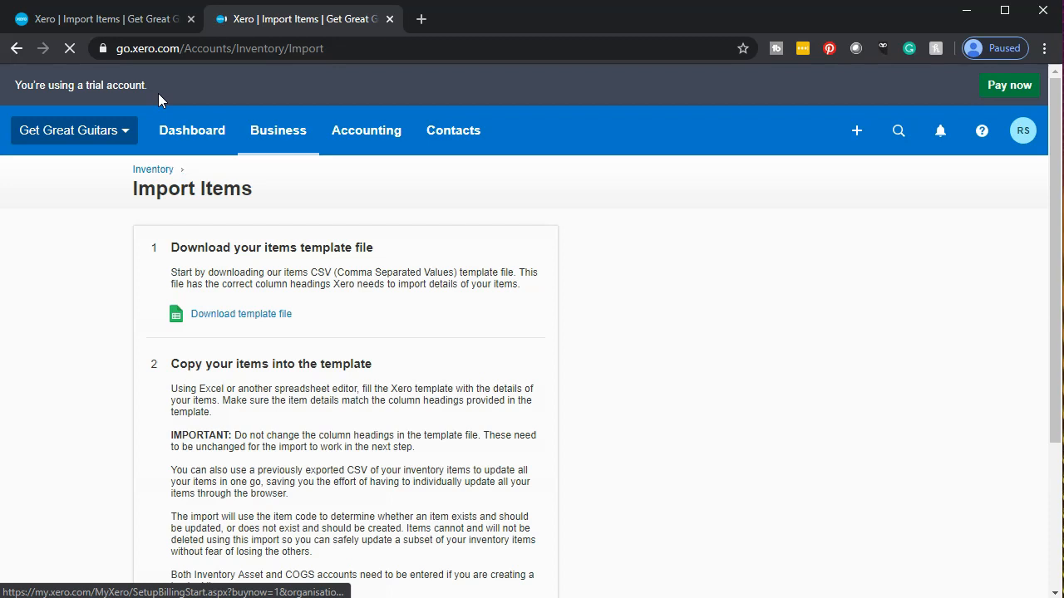
click(341, 145)
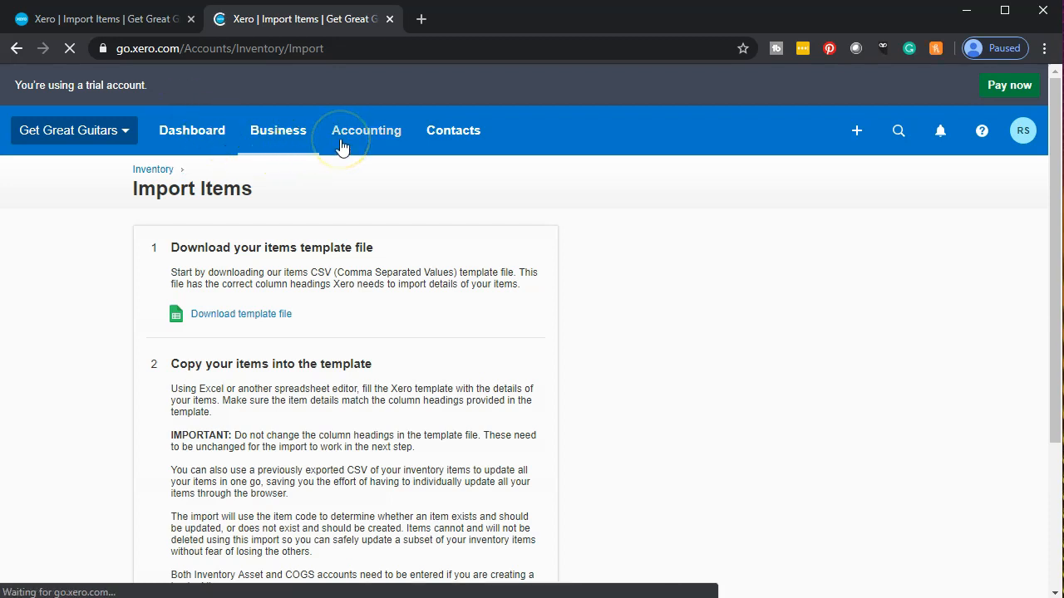
scroll(404, 225, down, 2)
click(393, 418)
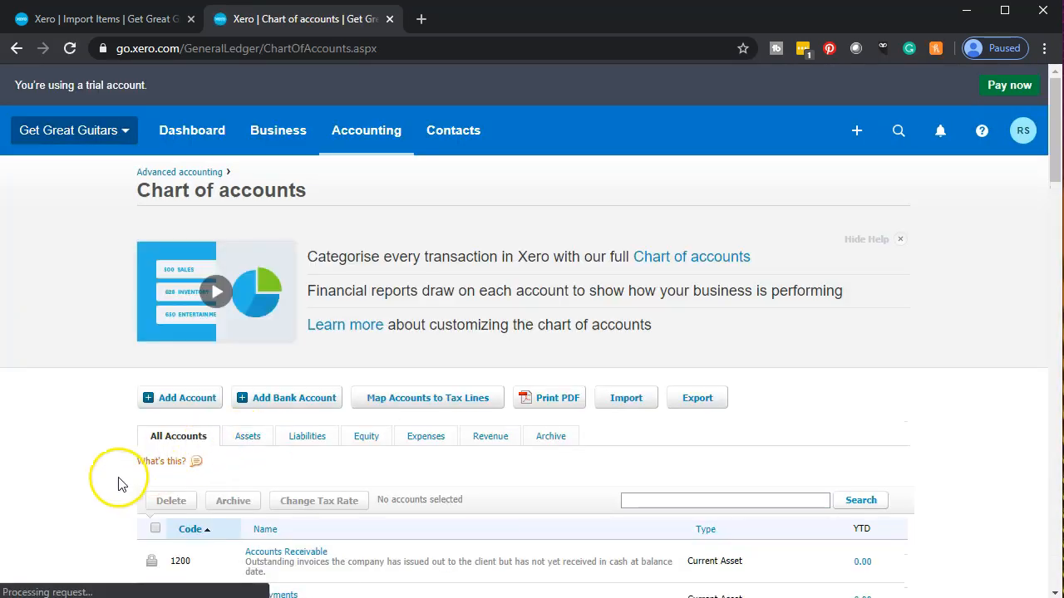
Browse the chart of accounts, limit it to revenue accounts and look up the Service account's code
key(ctrl+plus)
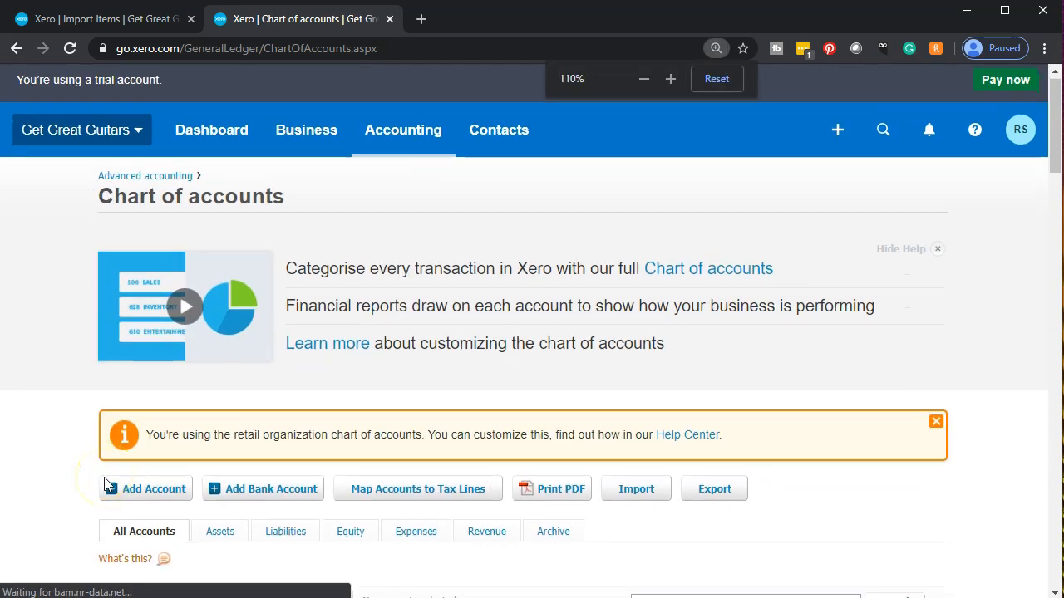
scroll(104, 484, down, 7)
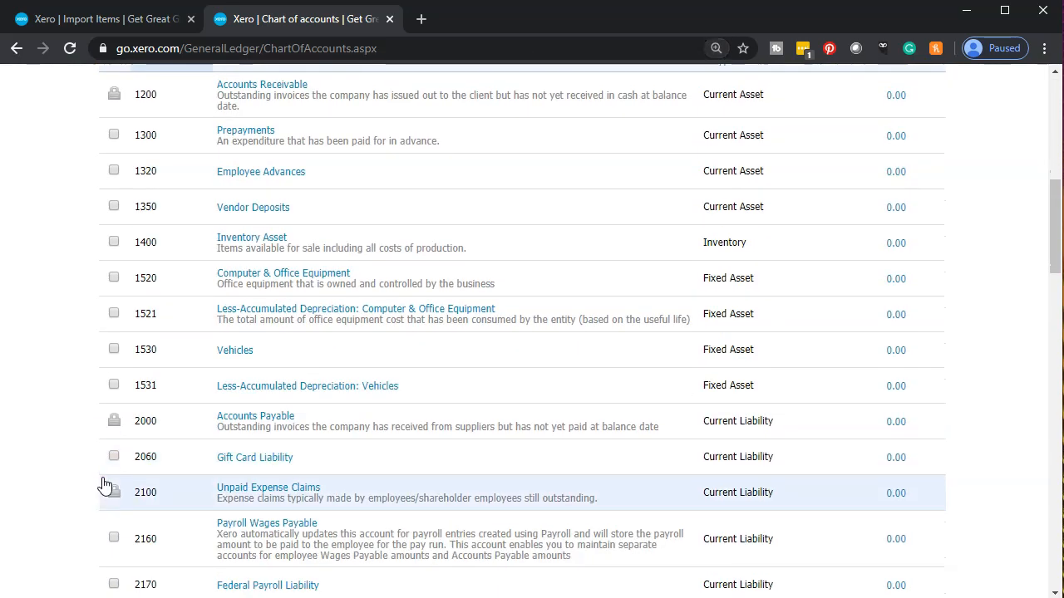
scroll(104, 485, down, 4)
scroll(740, 463, down, 3)
scroll(742, 465, up, 15)
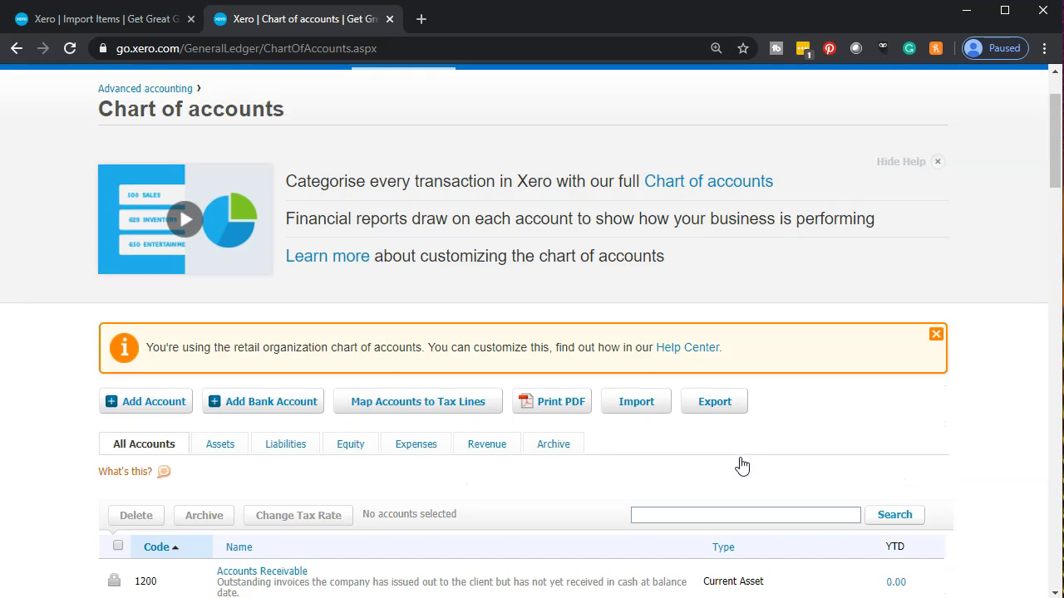
scroll(742, 465, up, 2)
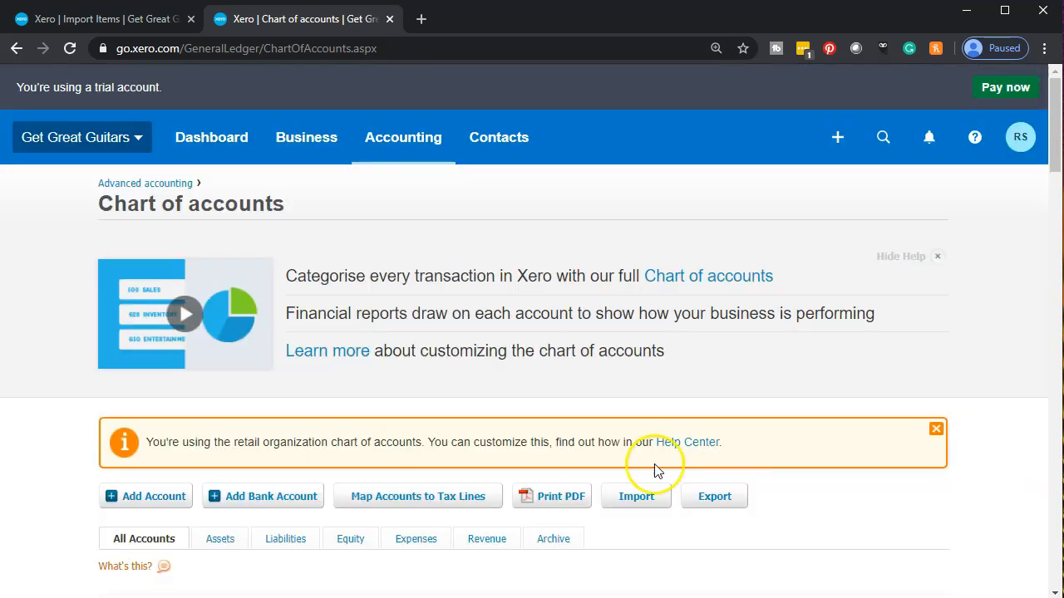
click(483, 548)
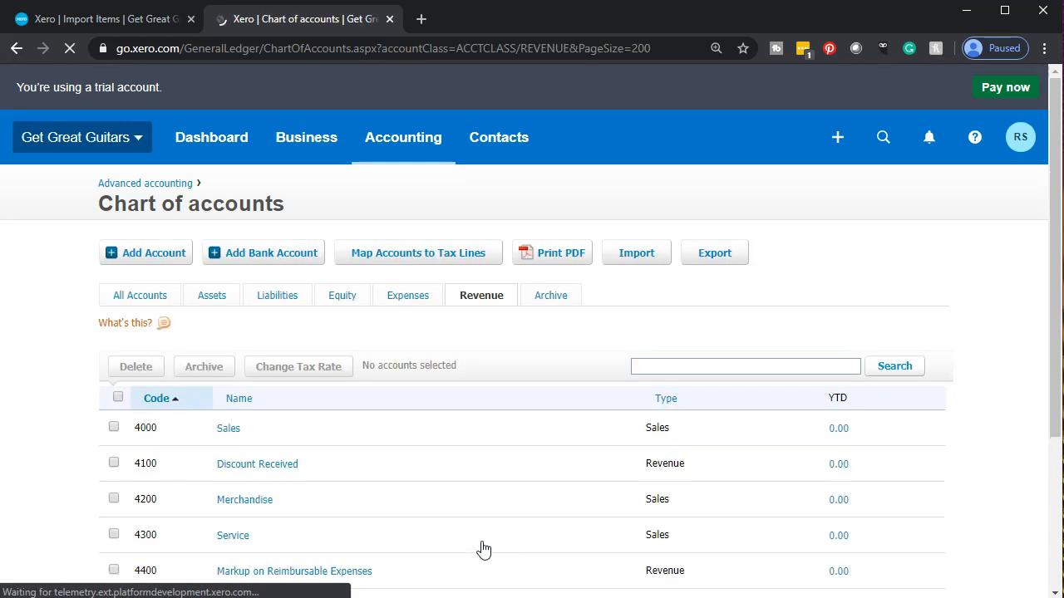
scroll(483, 549, down, 4)
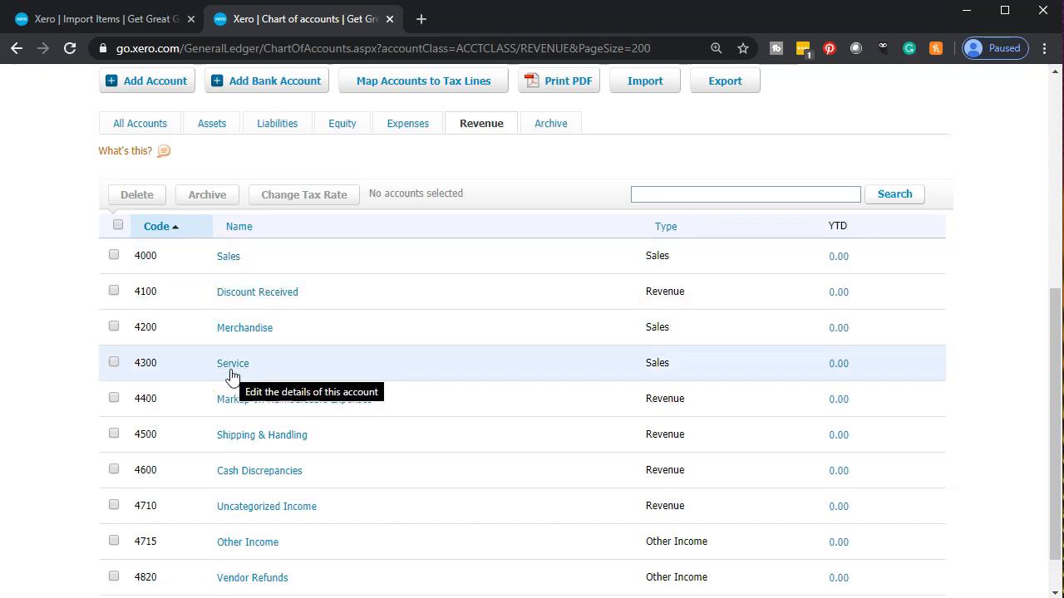
Switch to InventoryItems (2).csv in Excel and fill the SalesAccount cells I2:I5 with Service
mouse_move(541, 597)
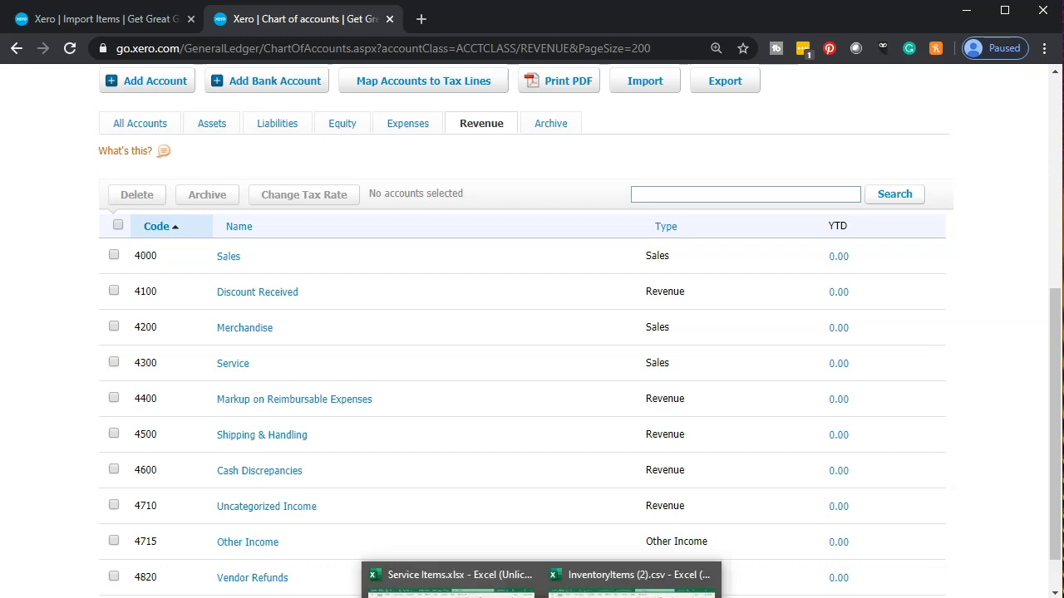
click(631, 581)
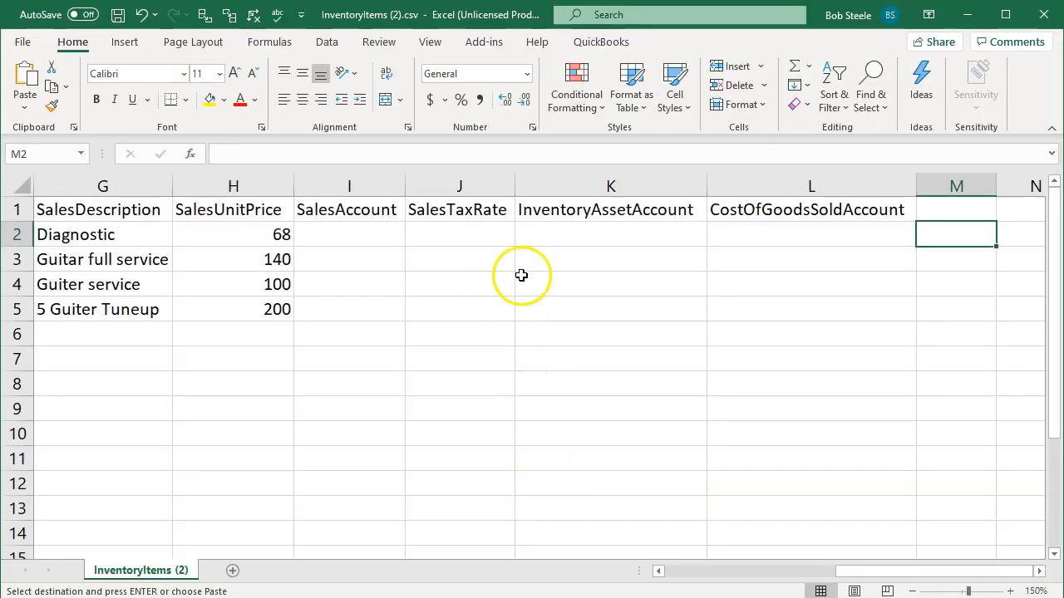
click(387, 236)
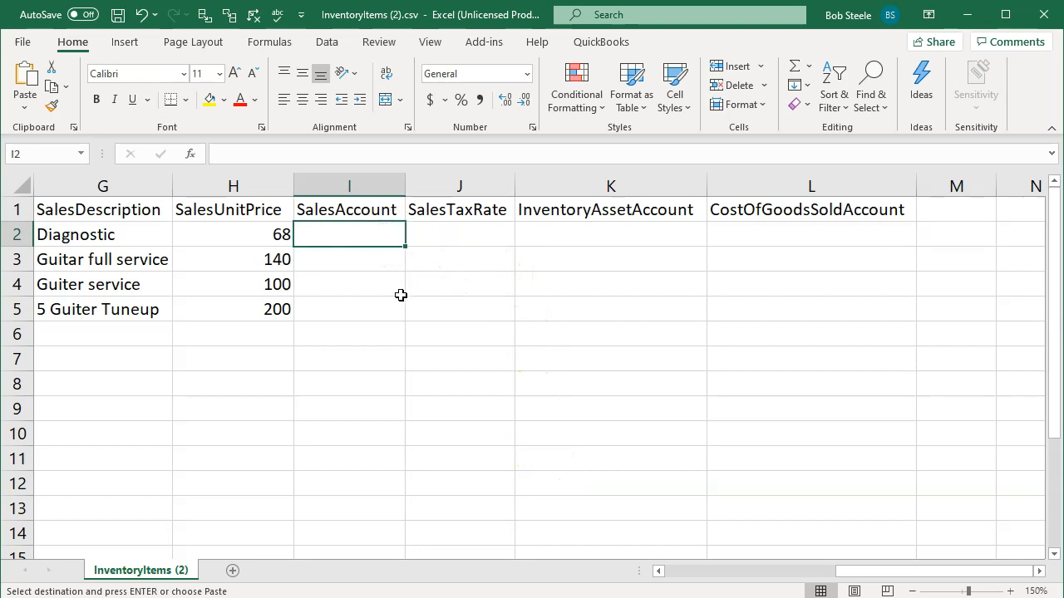
text(Service)
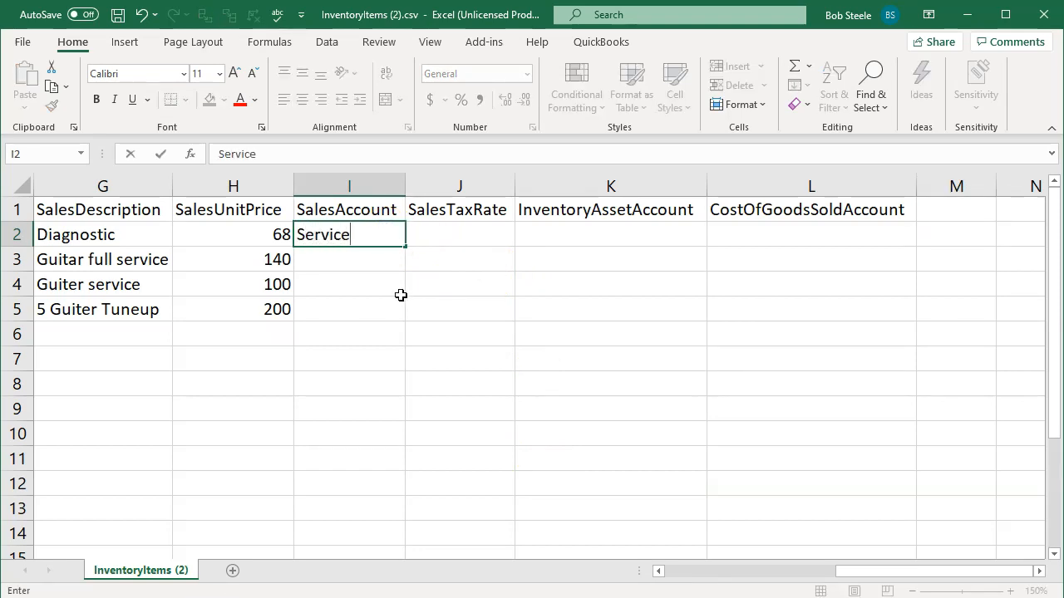
key(Return)
click(380, 234)
drag(407, 245, 414, 313)
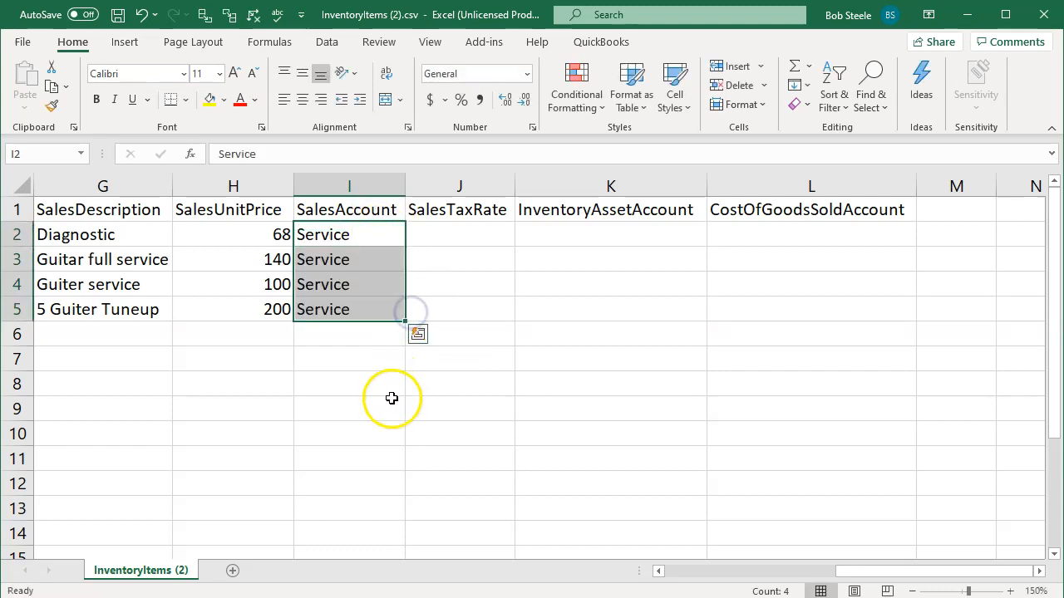
click(392, 398)
Check the SalesTaxRate, InventoryAssetAccount and CostOfGoodsSoldAccount columns, and the row 2 entries back to ItemCode in A2
click(435, 246)
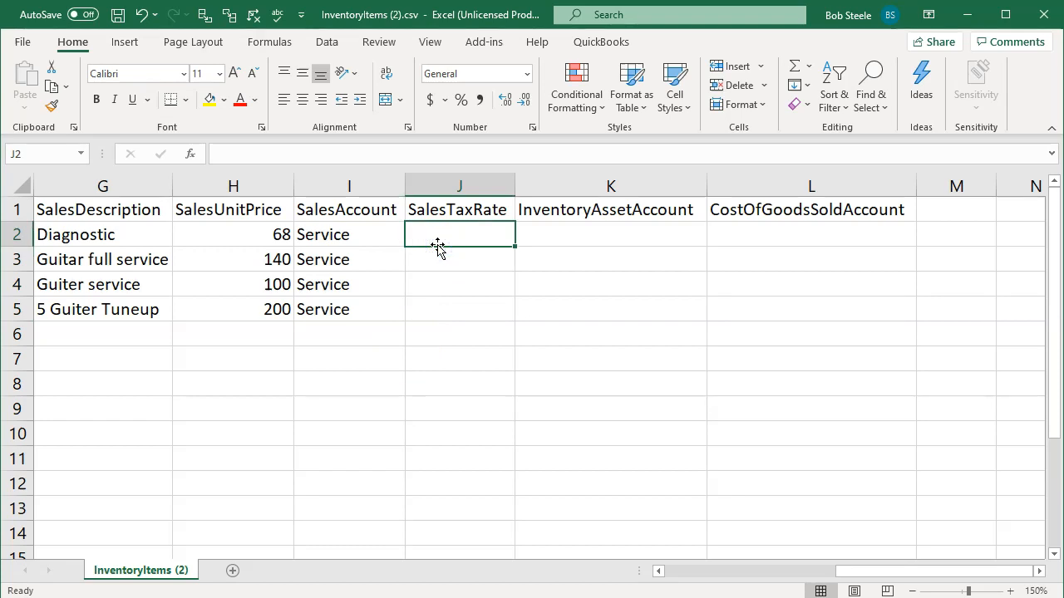
key(Tab)
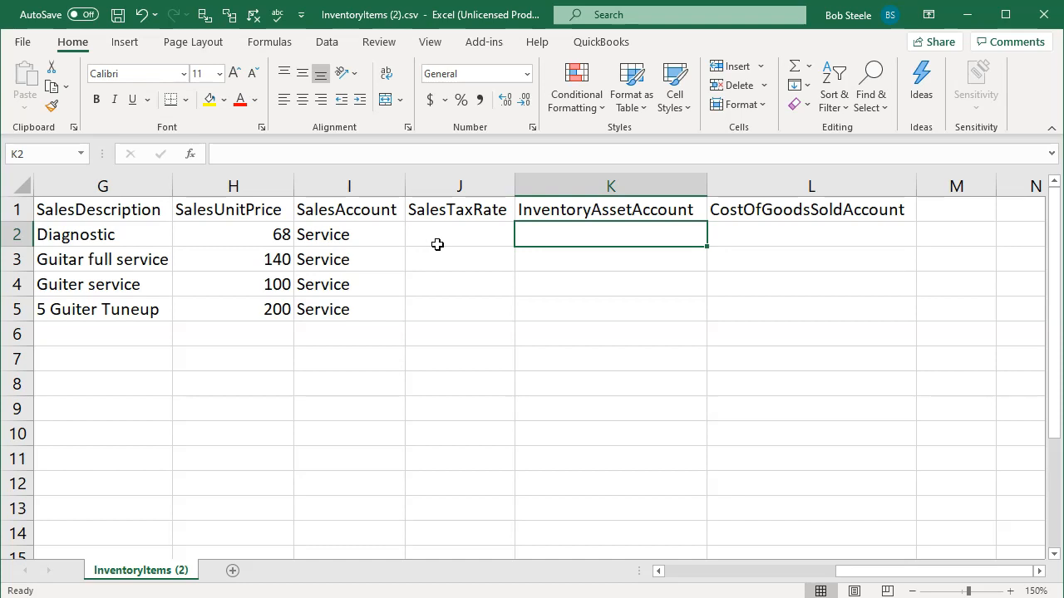
key(Tab)
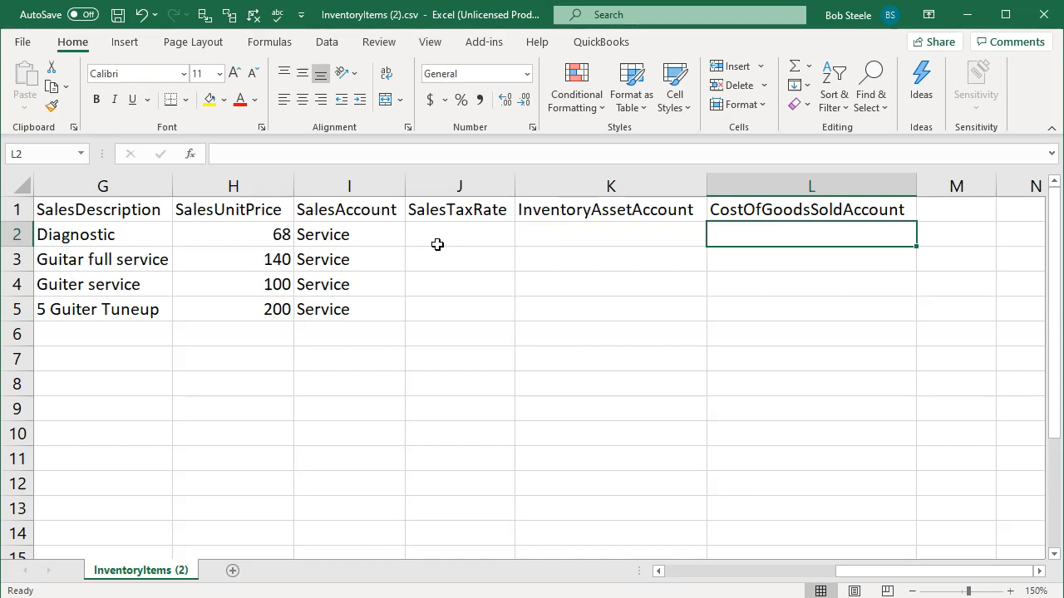
key(Left)
key(Left)
key(Left)
key(Left)
key(Left)
key(Left)
key(Left)
key(Left)
key(Left)
key(Left)
key(Left)
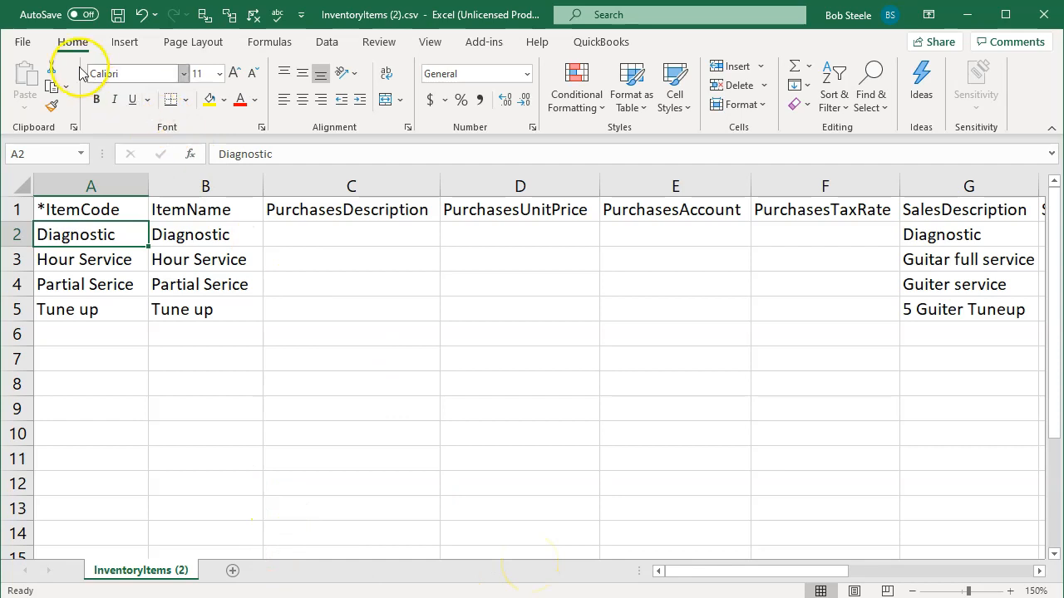
Save the template as Xero Service Items.csv in the 2020 folder, in CSV (Comma delimited) format, replacing the existing file
click(23, 41)
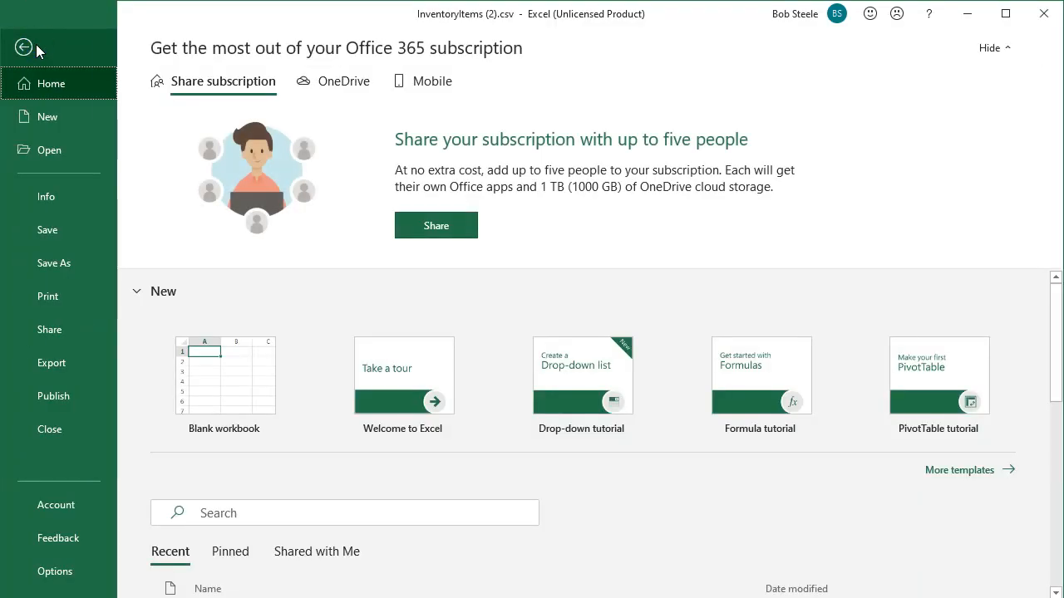
click(66, 264)
click(182, 333)
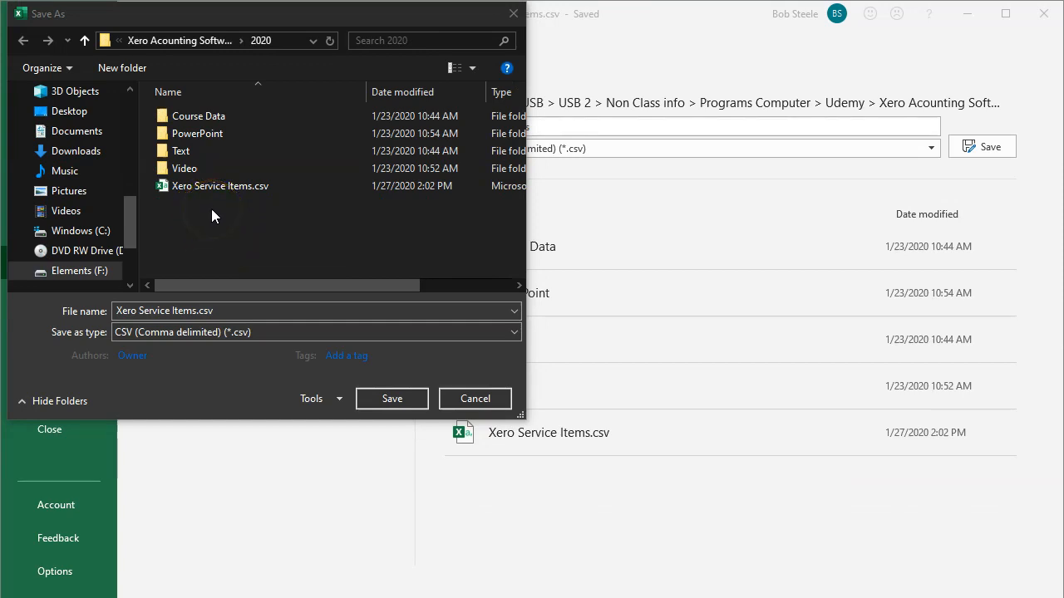
click(267, 338)
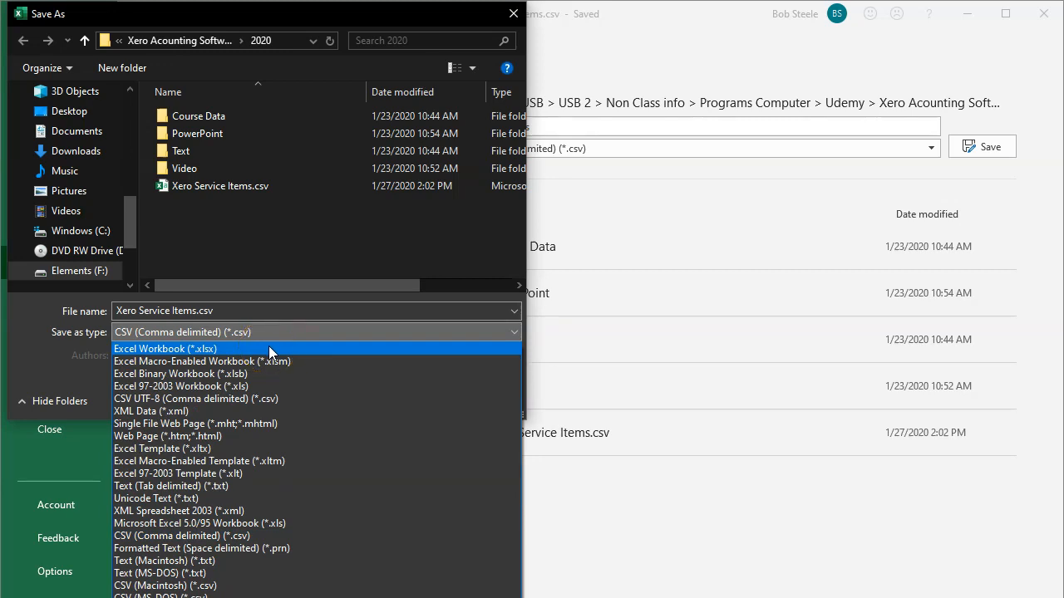
click(269, 244)
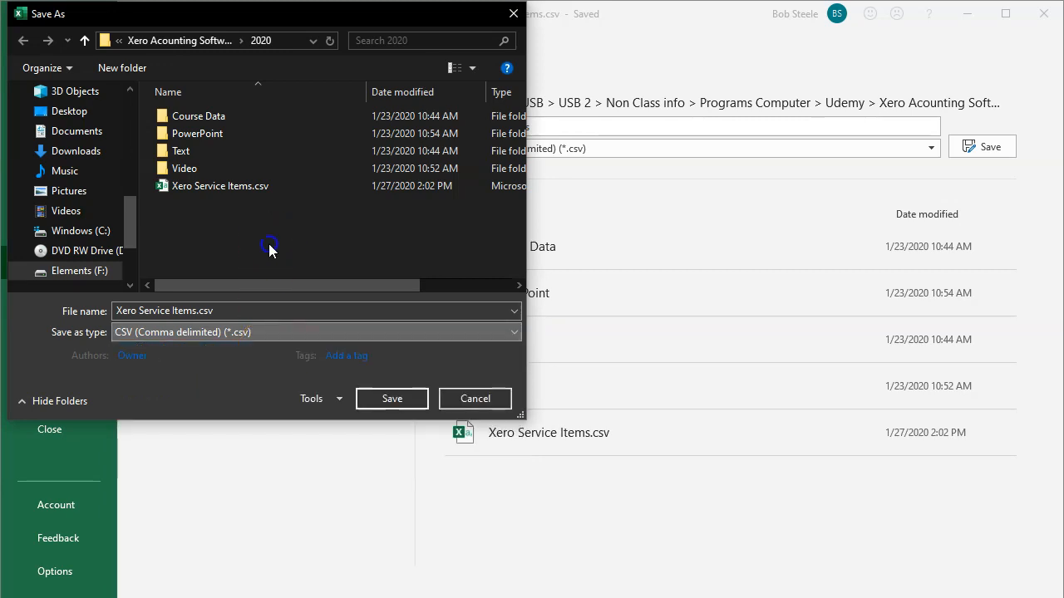
click(213, 346)
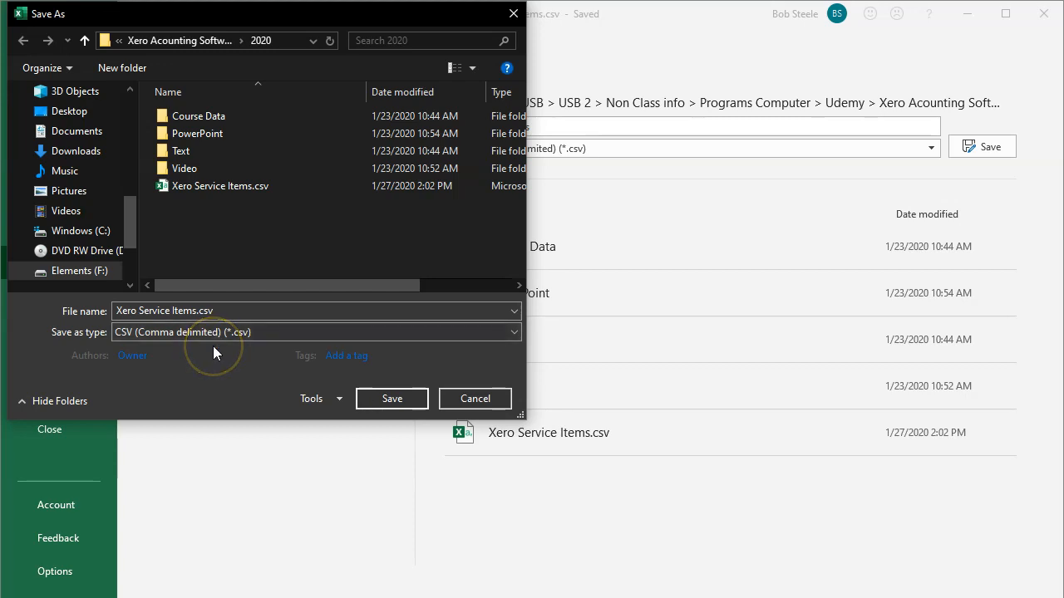
click(274, 331)
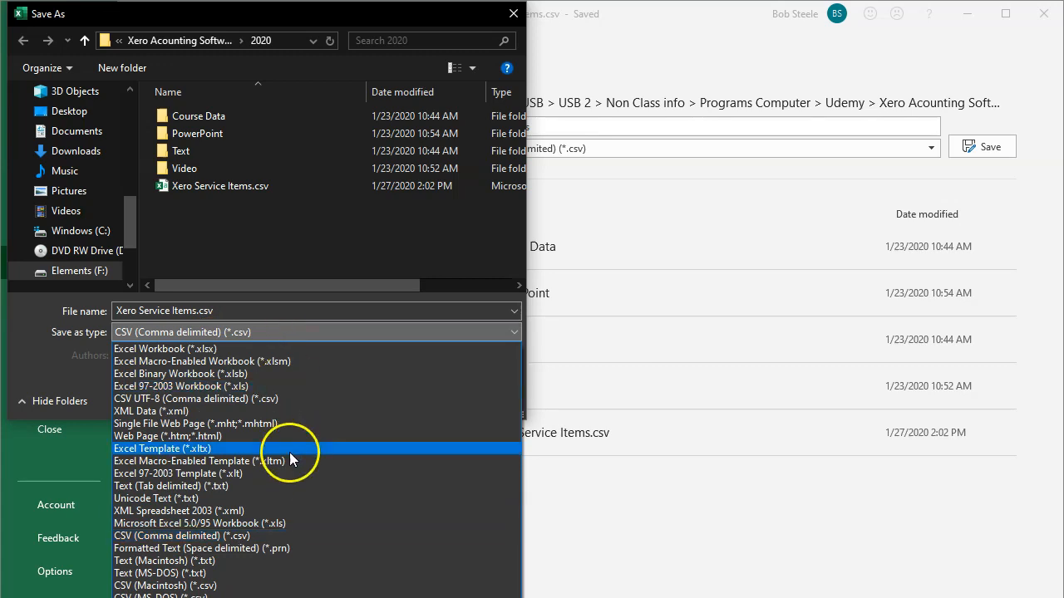
click(292, 240)
click(392, 406)
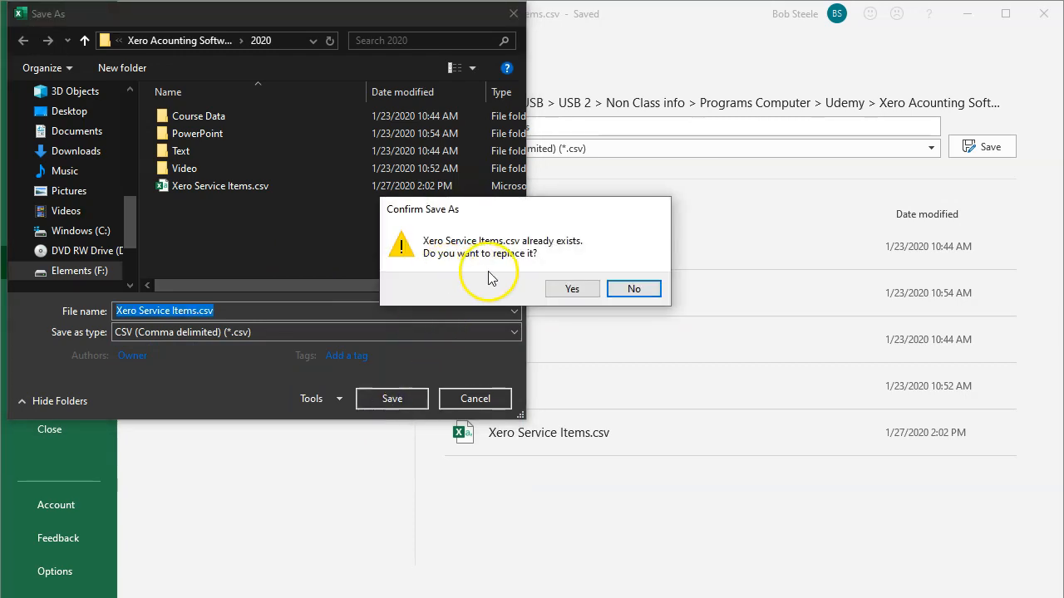
click(572, 288)
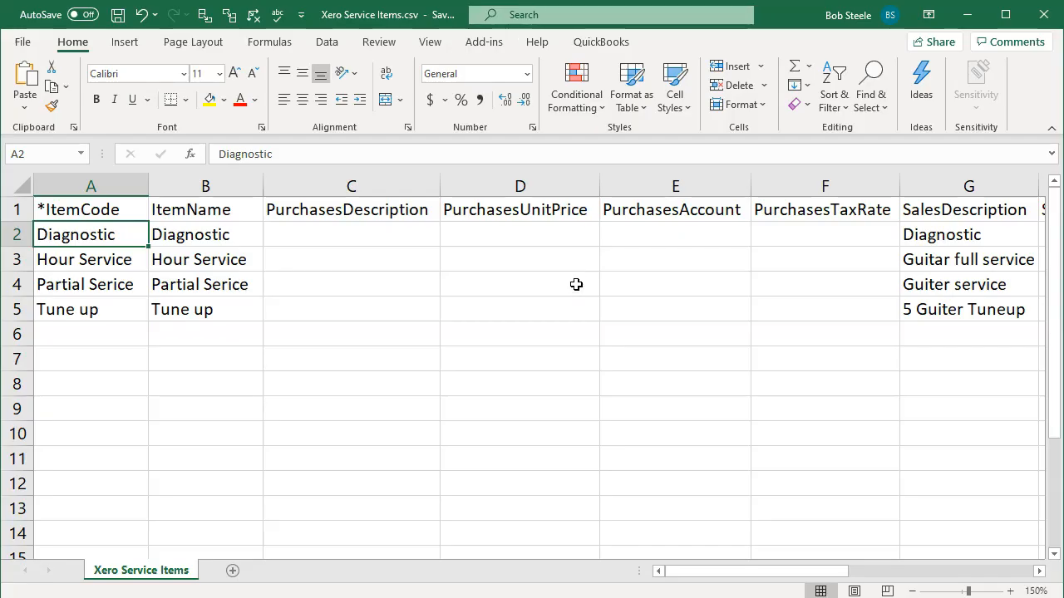
Close the CSV workbook and go to the template file import section of Xero's Import Items page in Chrome
click(1044, 16)
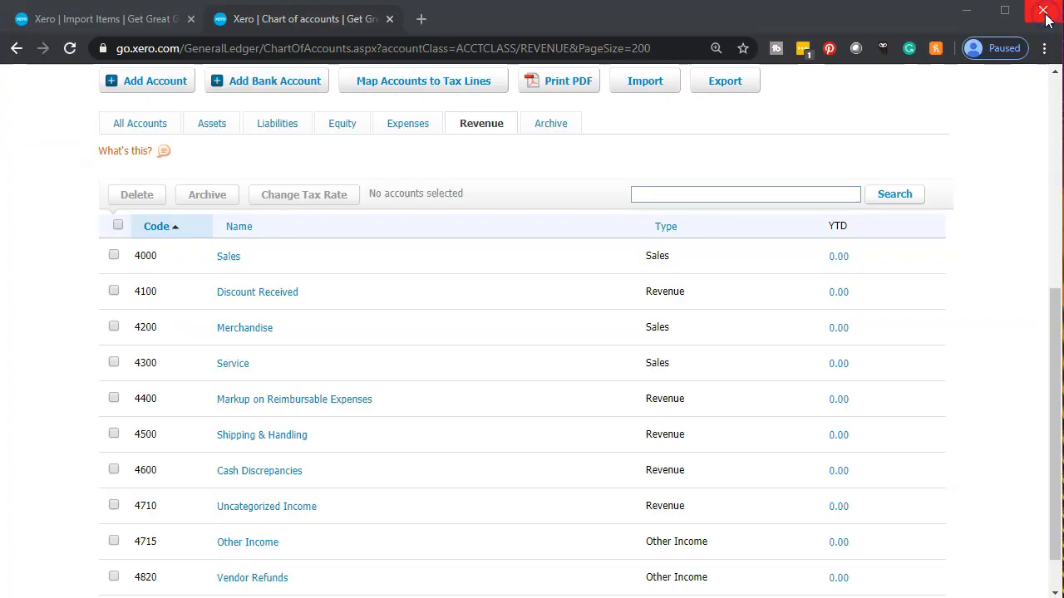
scroll(665, 457, up, 5)
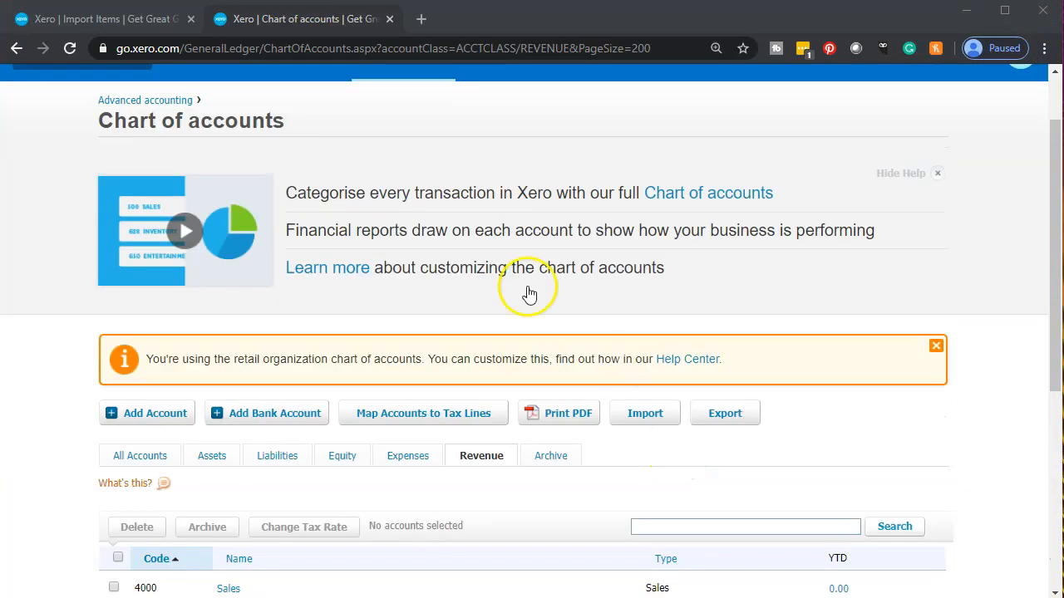
click(133, 23)
scroll(200, 348, down, 3)
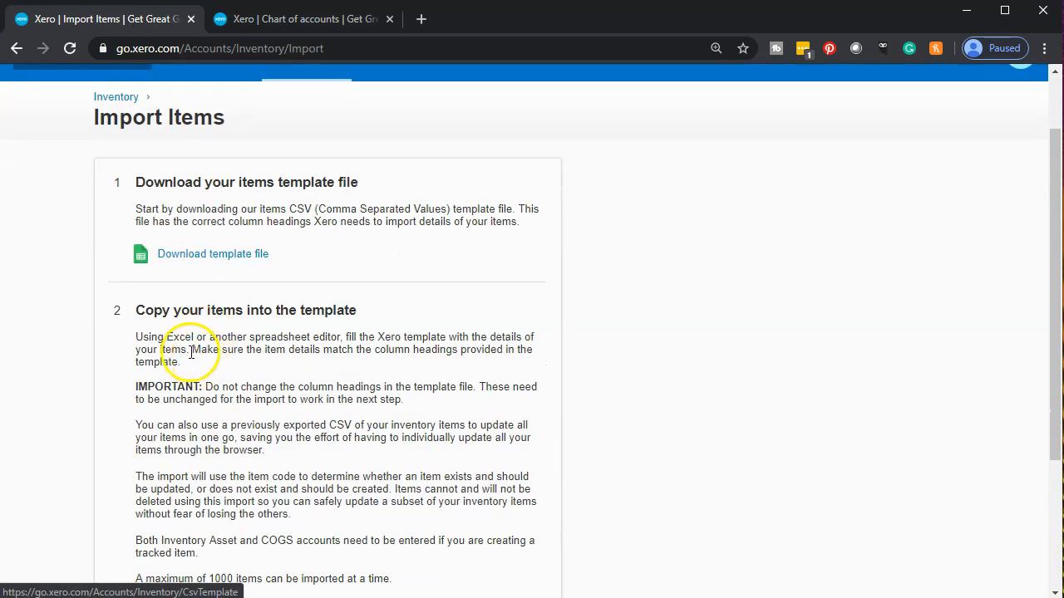
scroll(190, 351, down, 1)
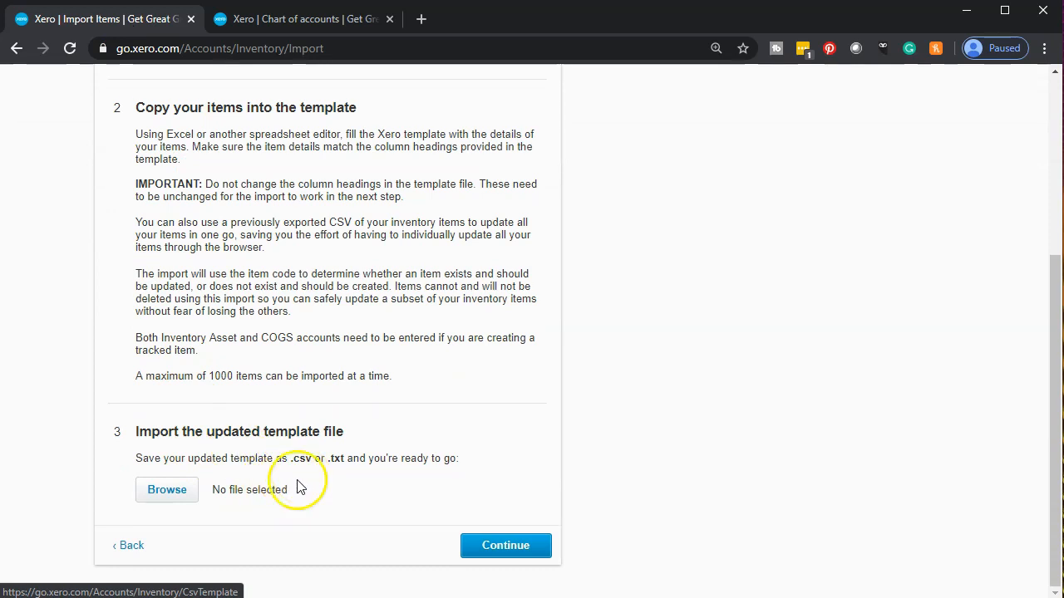
Choose Xero Service Items.csv from the 2020 folder as the import file and continue to the import review
click(165, 500)
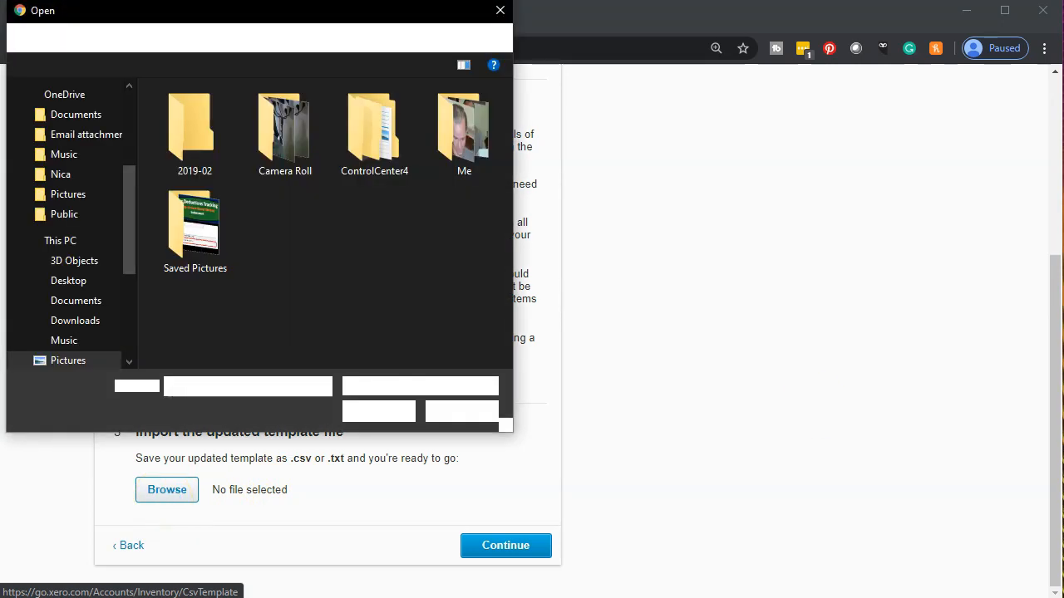
click(259, 33)
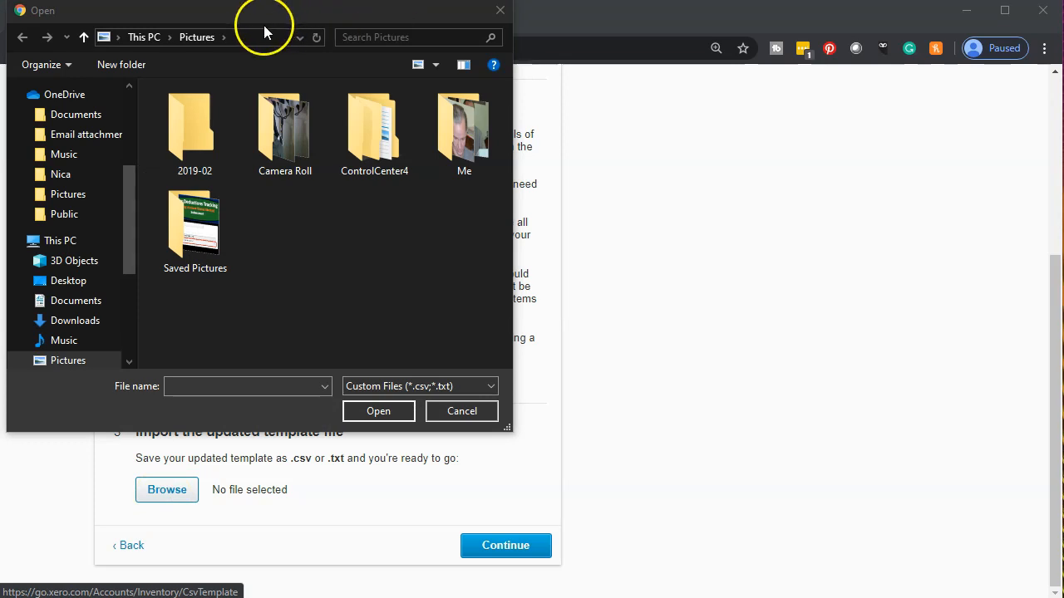
key(ctrl+v)
key(Return)
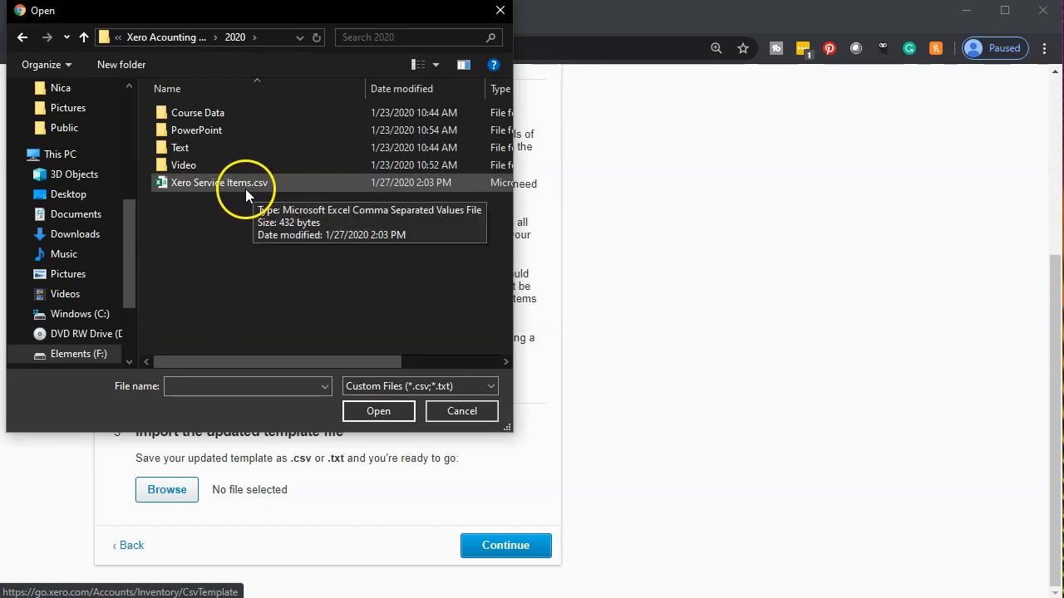
double_click(245, 189)
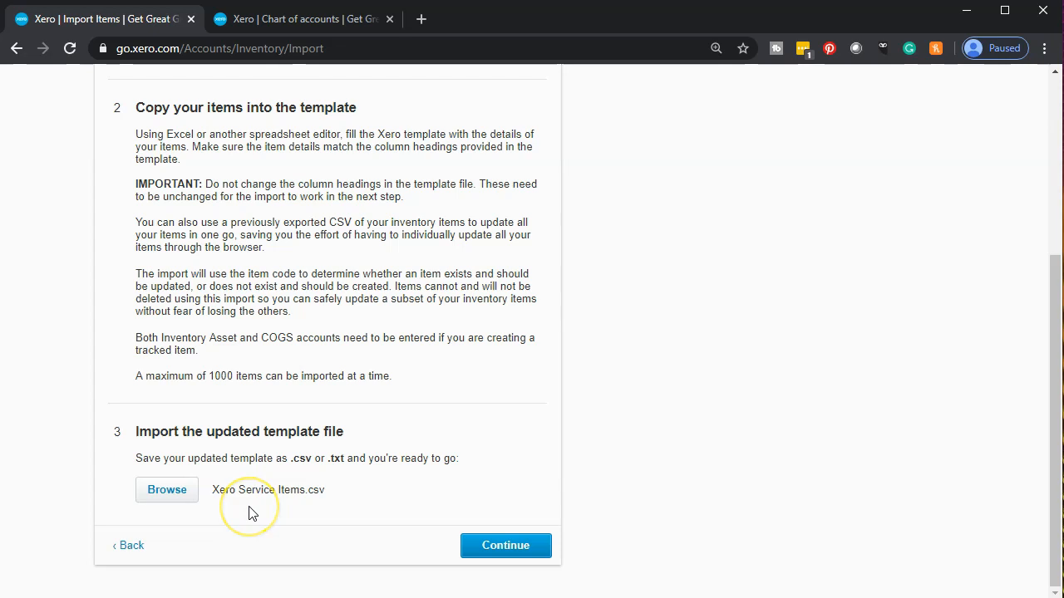
click(480, 544)
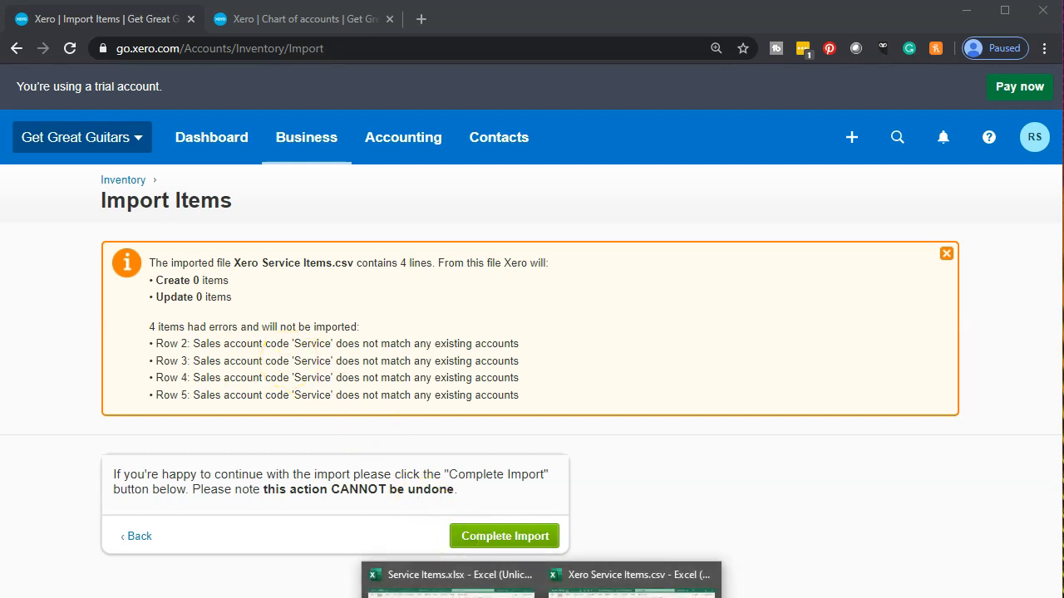
Select SalesAccount cell I2 in Xero Service Items.csv in Excel, and look up the Service account's code in Xero's chart of accounts
click(449, 586)
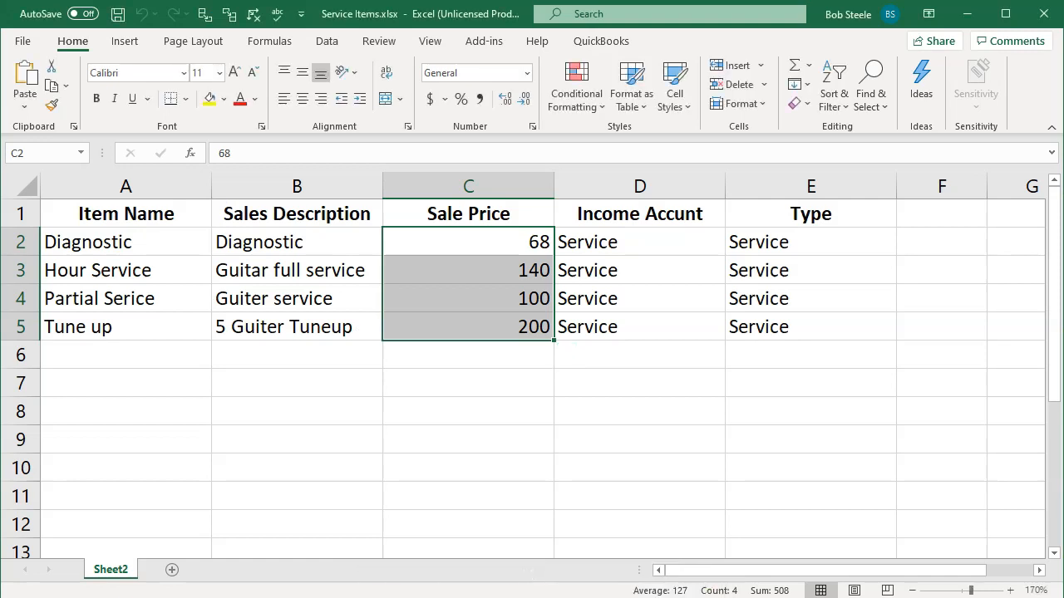
click(594, 586)
click(449, 217)
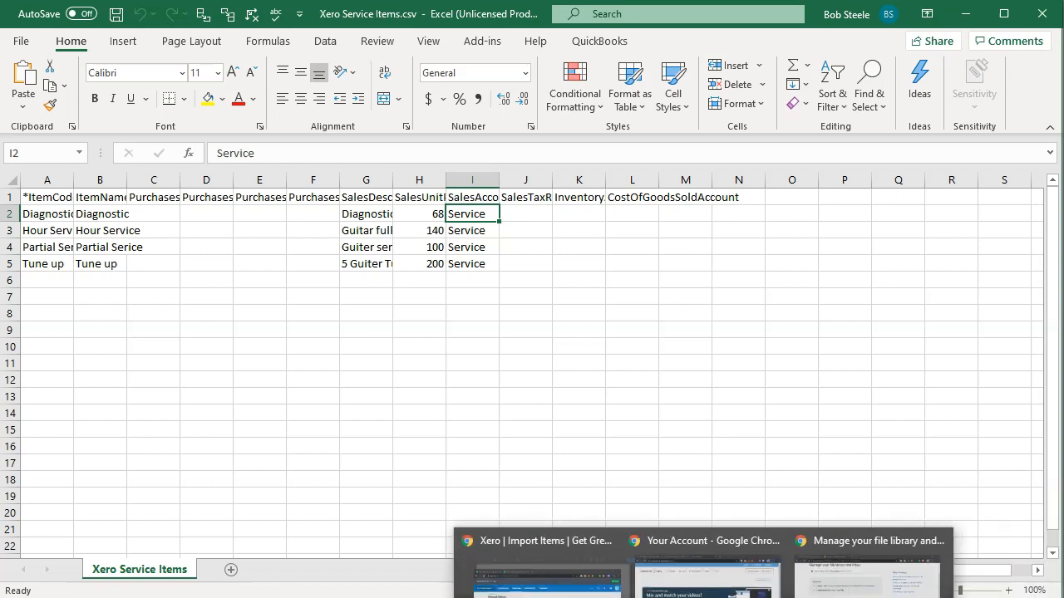
click(512, 572)
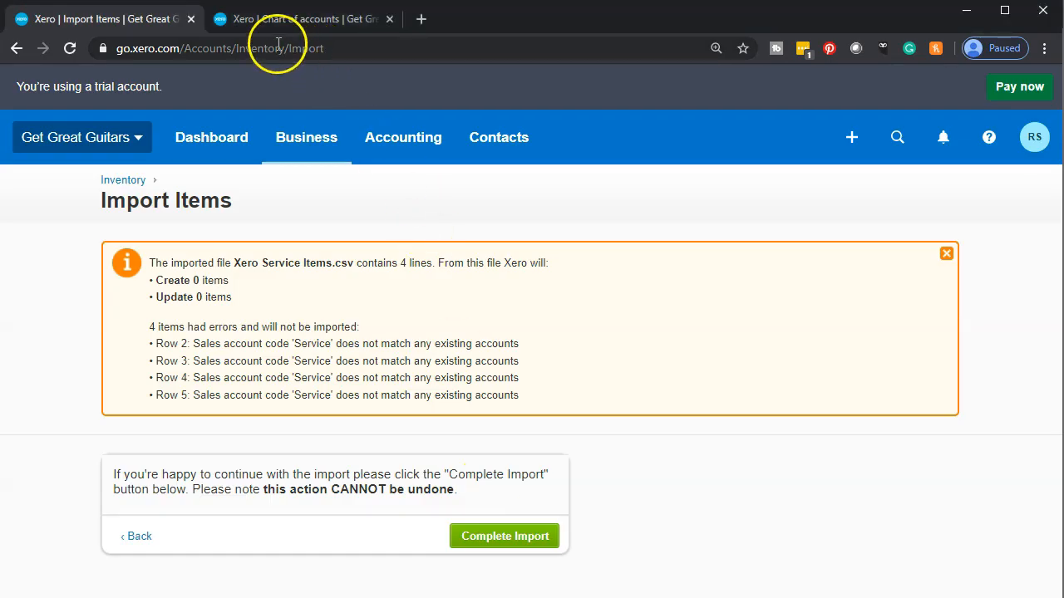
click(298, 20)
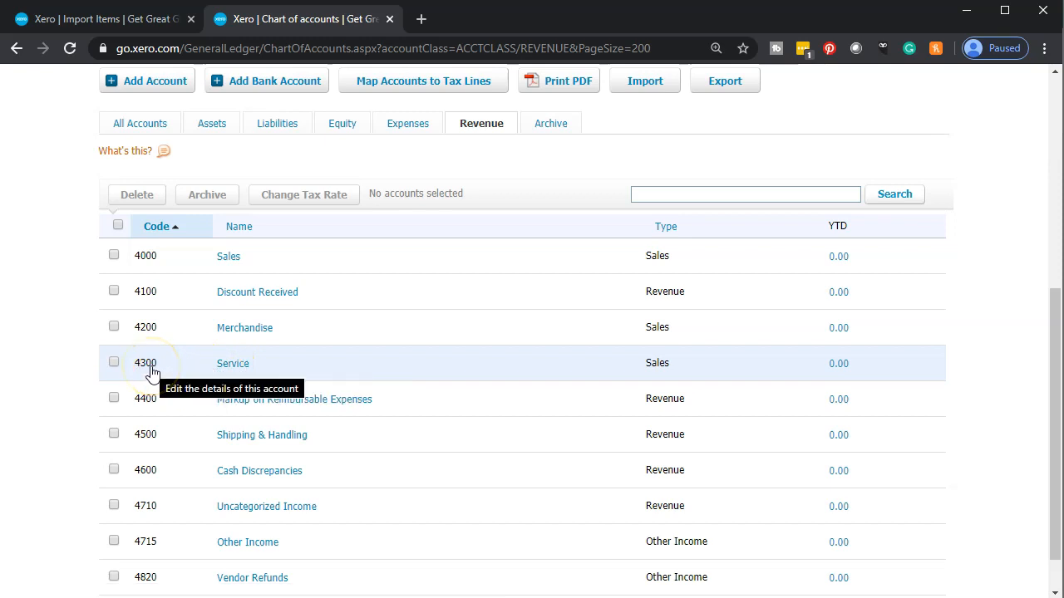
click(957, 15)
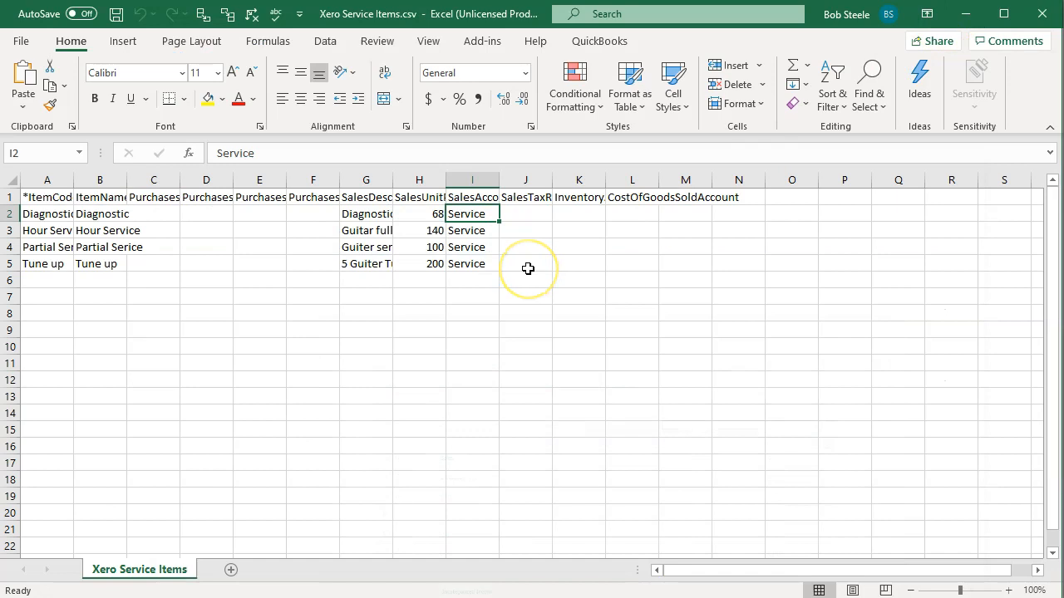
Replace Service with account code 4300 in the SalesAccount cells I2:I5 of Xero Service Items.csv
text(4300)
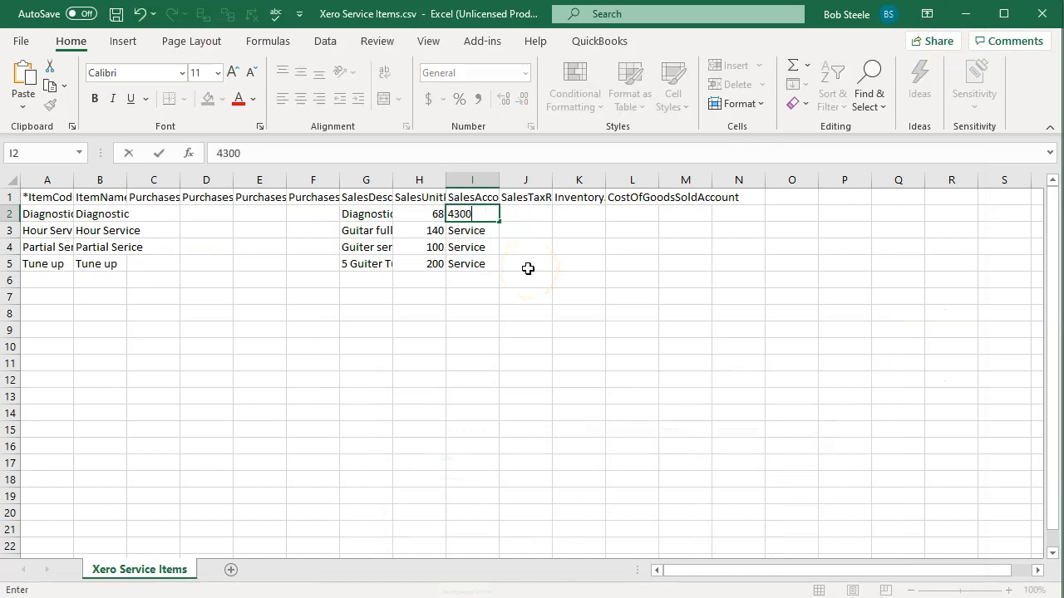
key(Return)
text(4300)
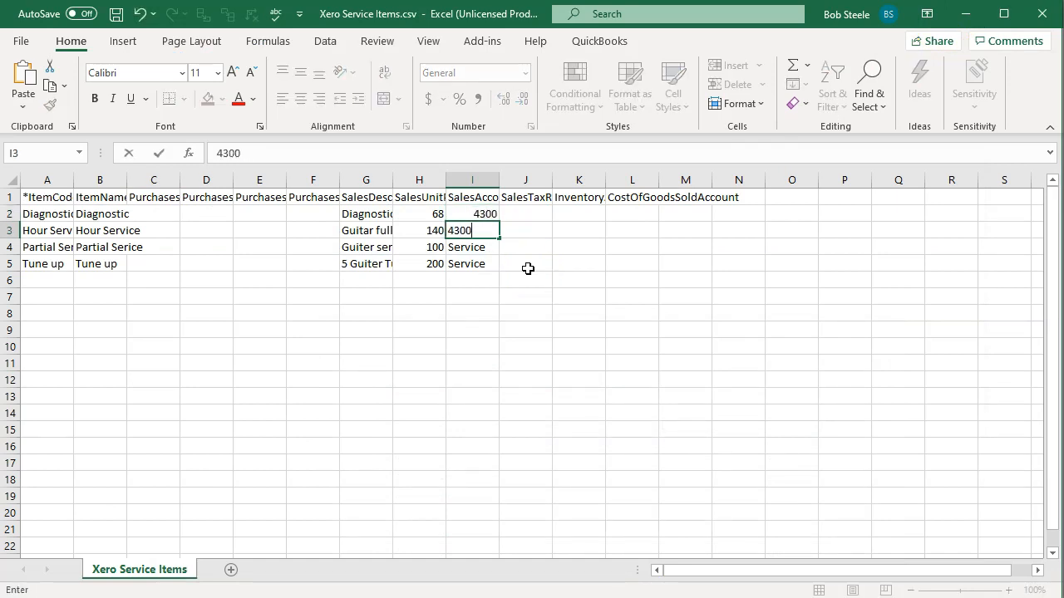
key(Return)
text(4300)
key(Return)
text(4300)
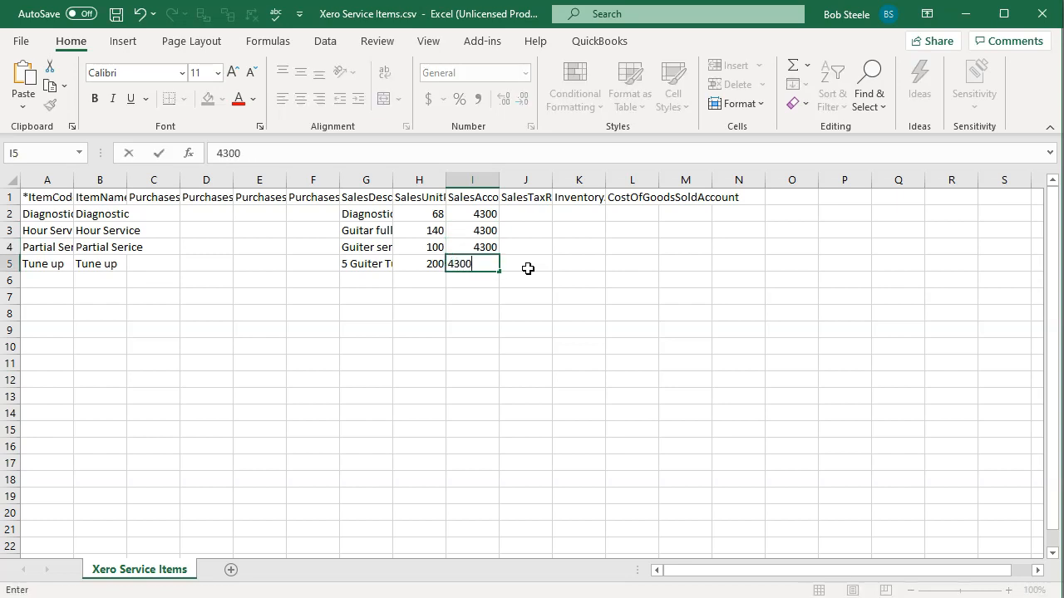
key(Return)
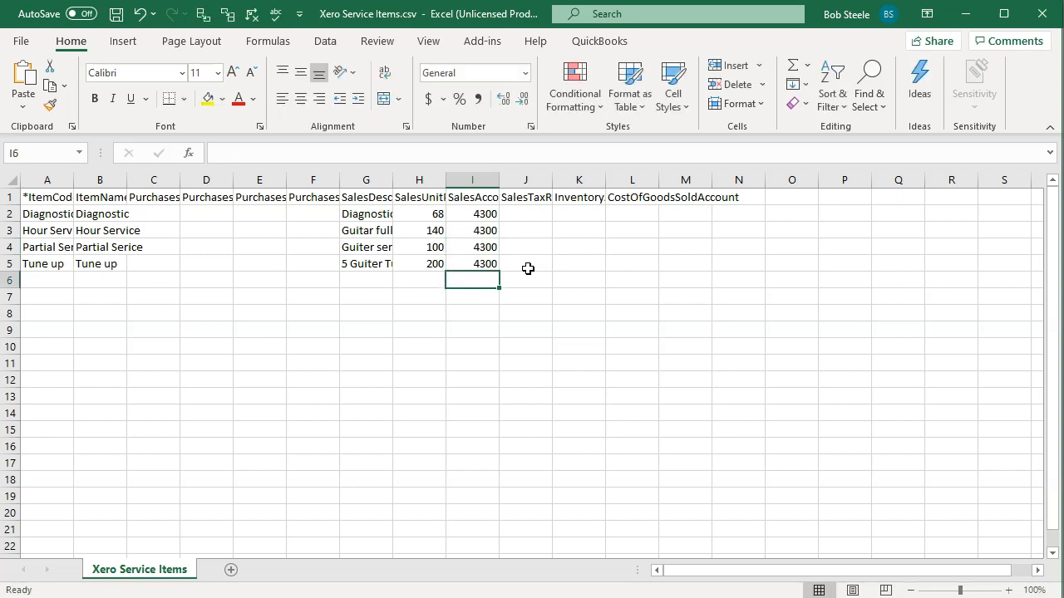
Save and close Xero Service Items.csv, and return to Xero's Import Items page in Chrome
click(115, 15)
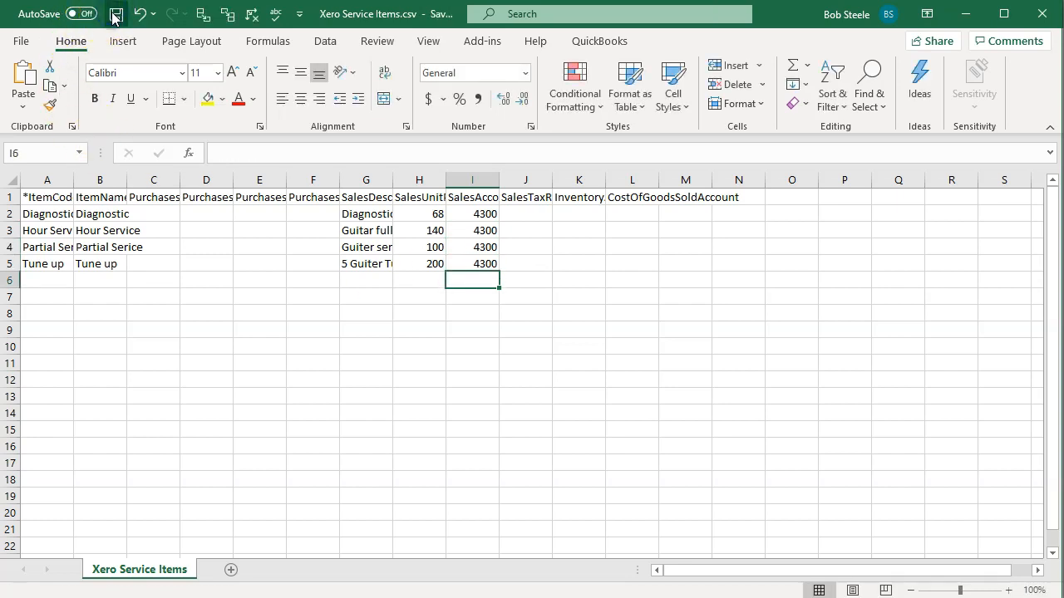
click(1043, 13)
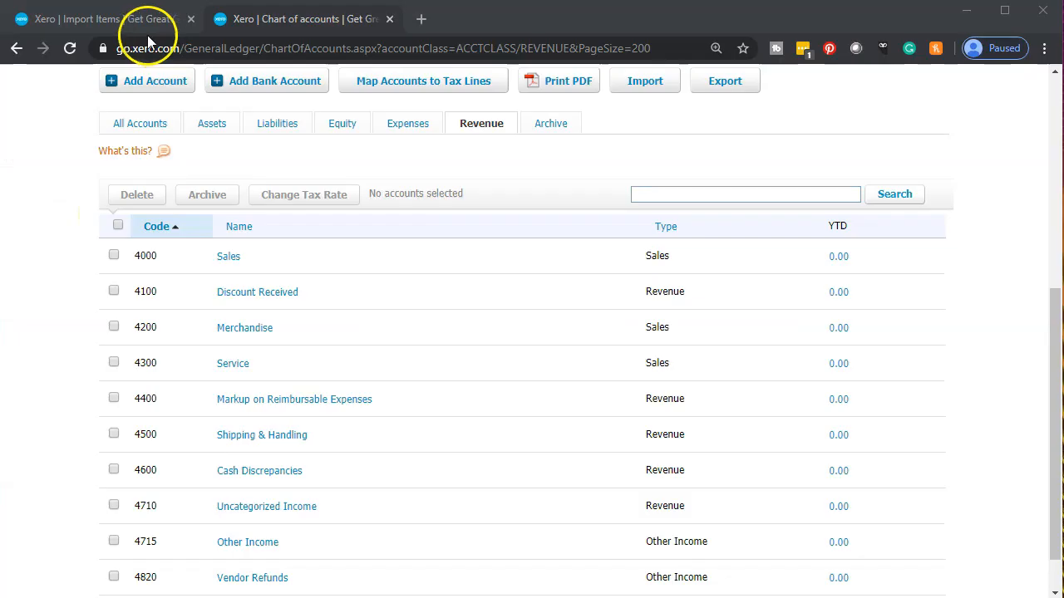
click(130, 20)
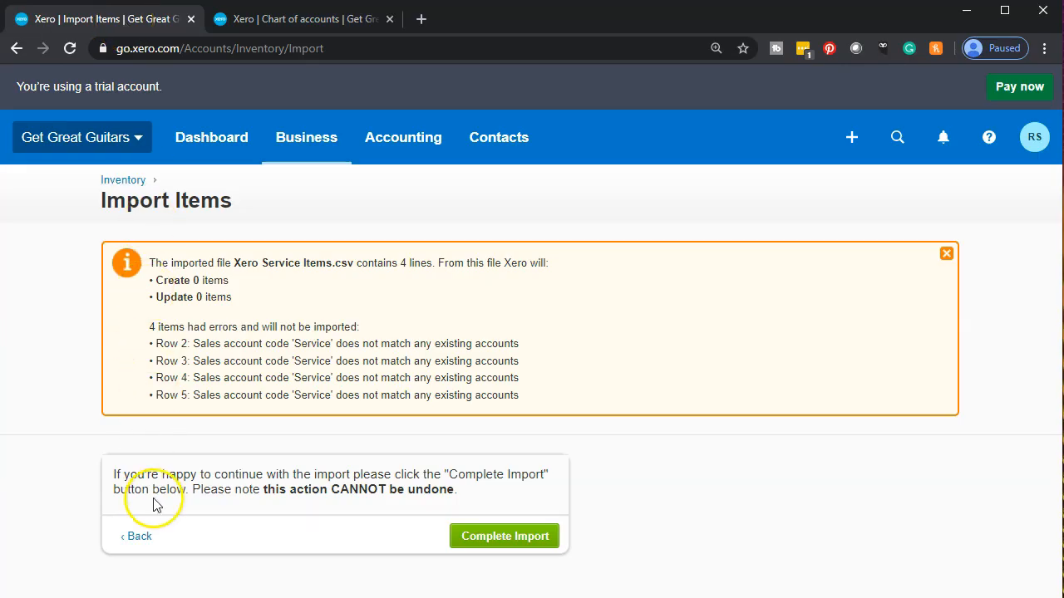
Go back from the import review, choose the corrected Xero Service Items.csv as the import file, and complete the import
click(137, 536)
scroll(125, 490, down, 3)
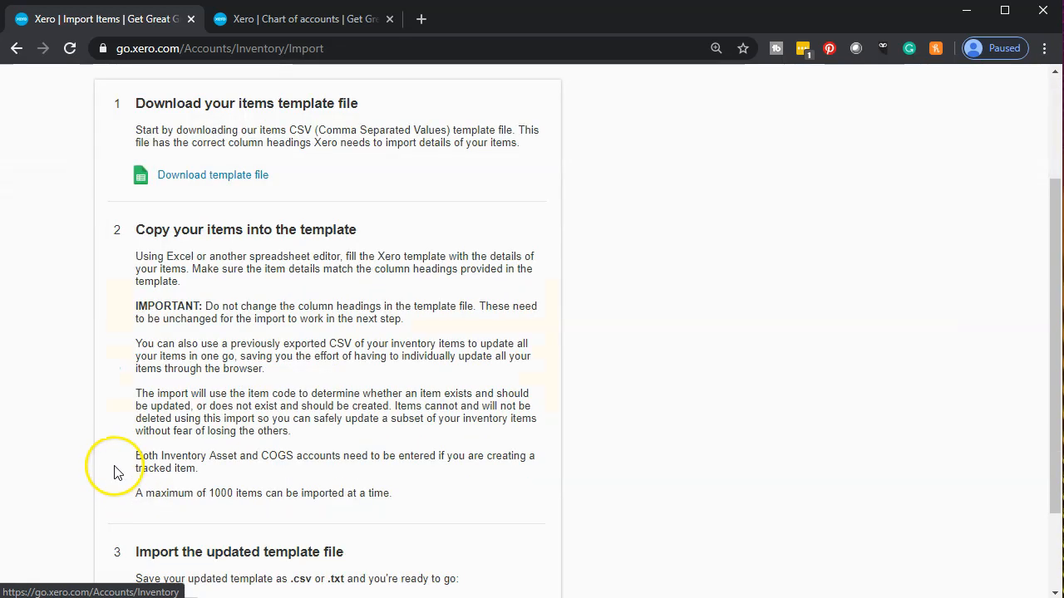
click(167, 496)
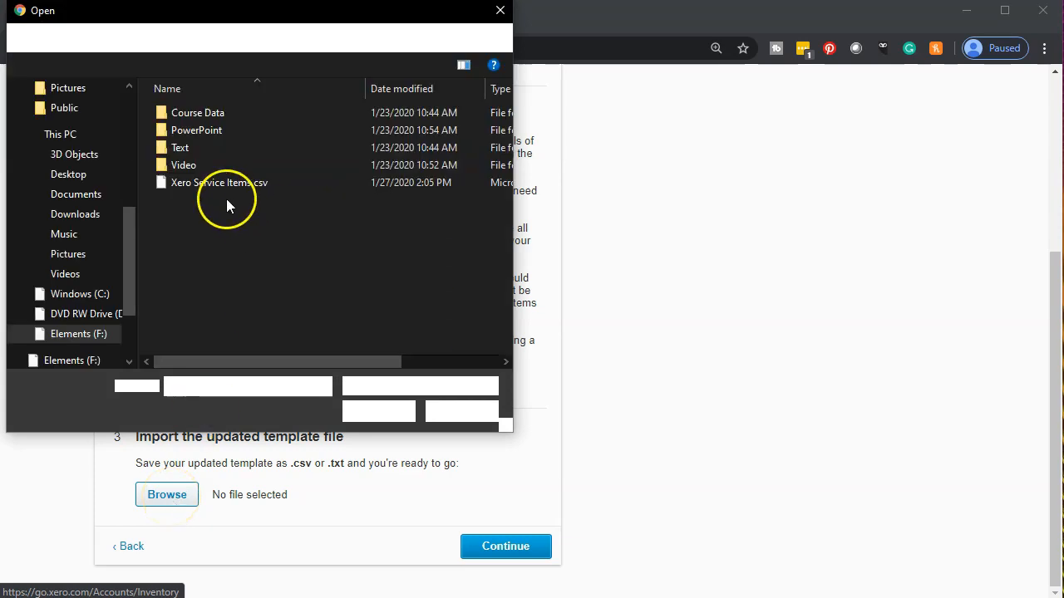
double_click(208, 185)
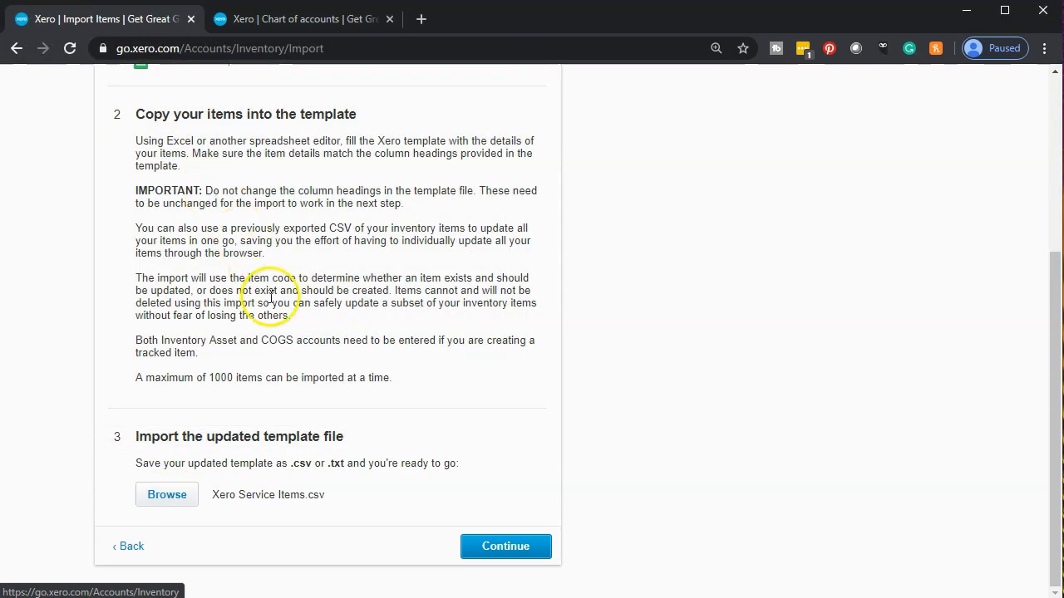
click(480, 555)
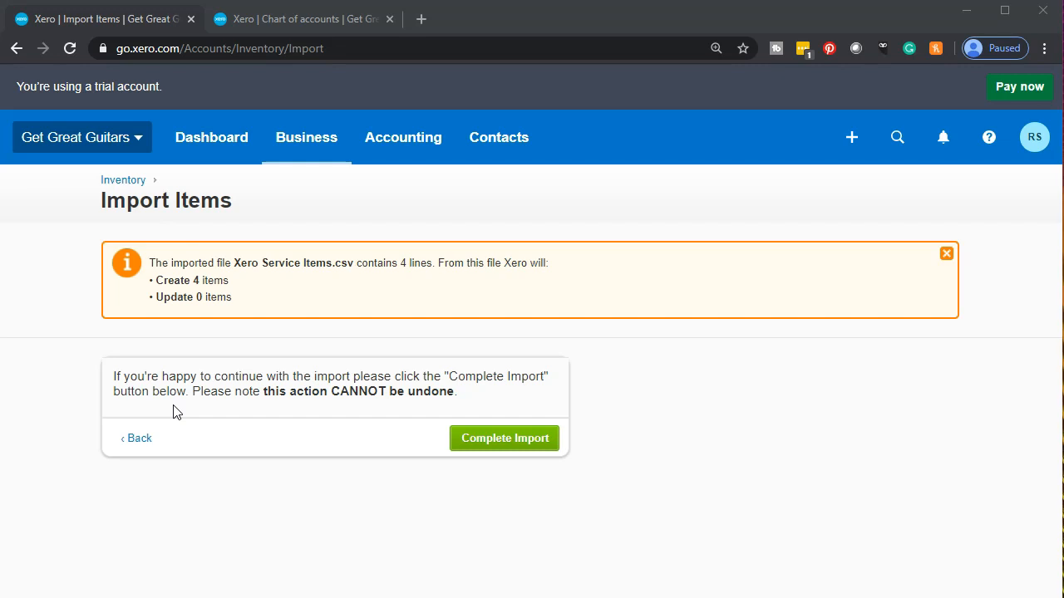
click(259, 440)
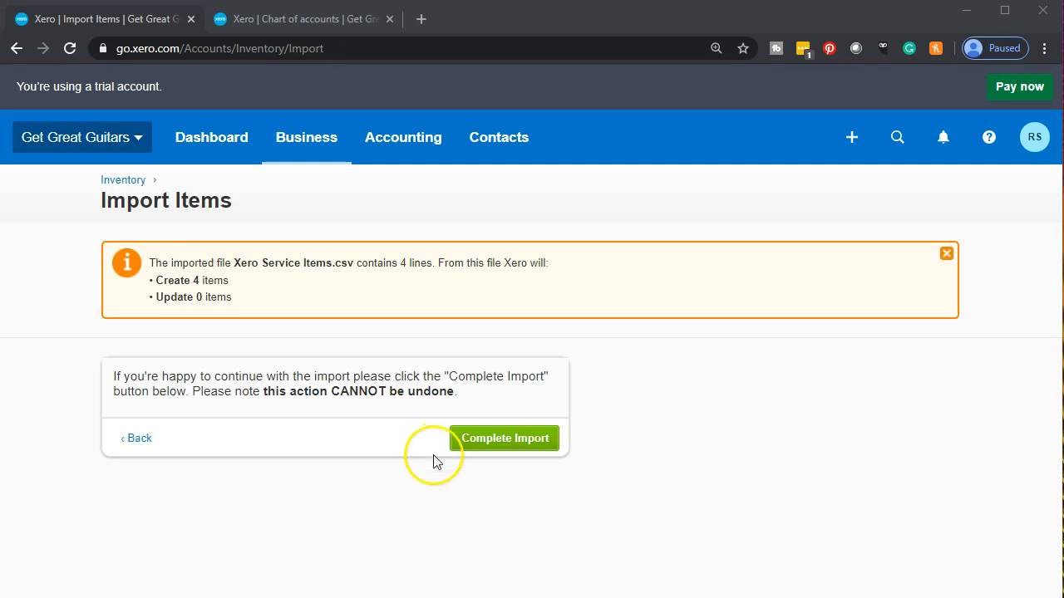
click(473, 441)
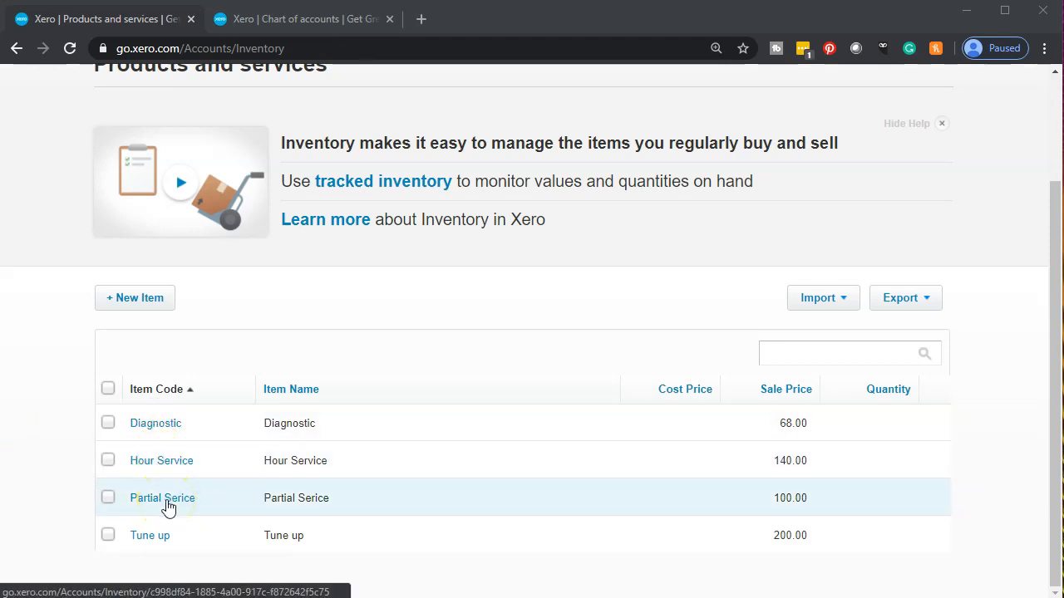
Open the Diagnostic item, review its sales details and its edit form, and close the form
click(158, 429)
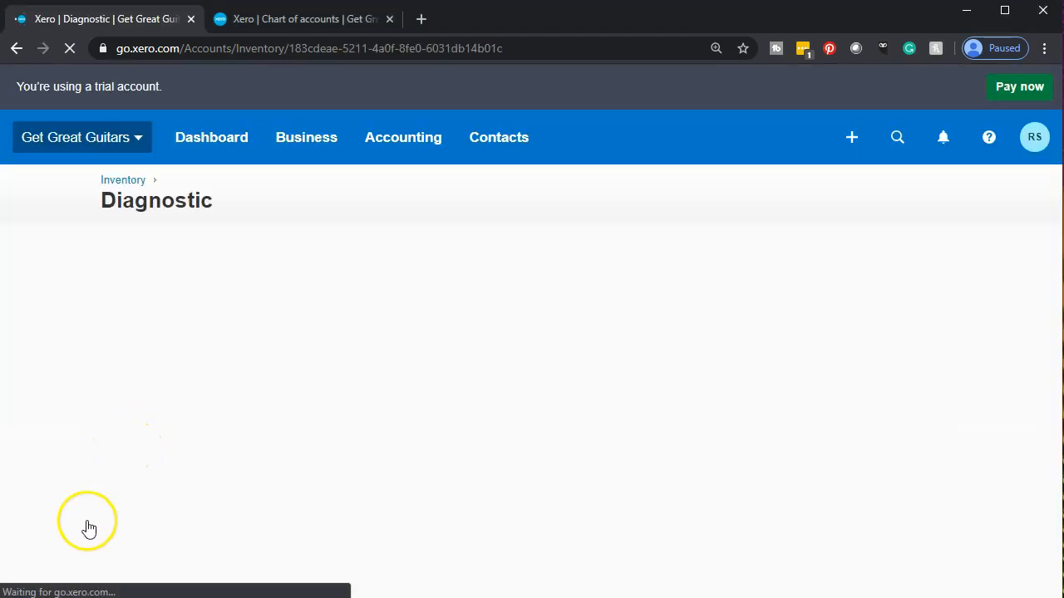
scroll(74, 472, down, 2)
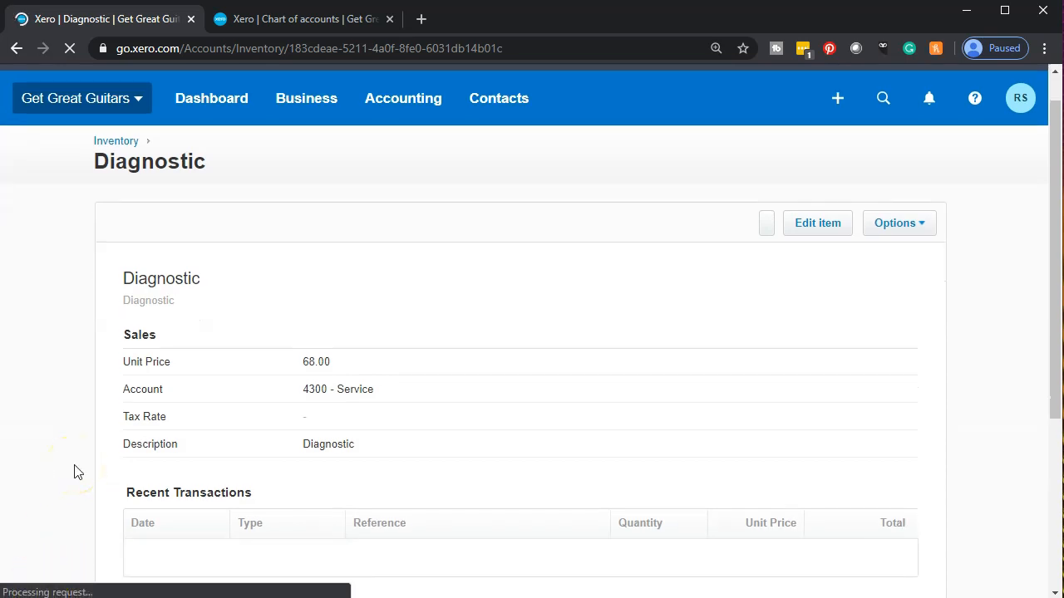
scroll(74, 472, up, 1)
scroll(74, 472, up, 2)
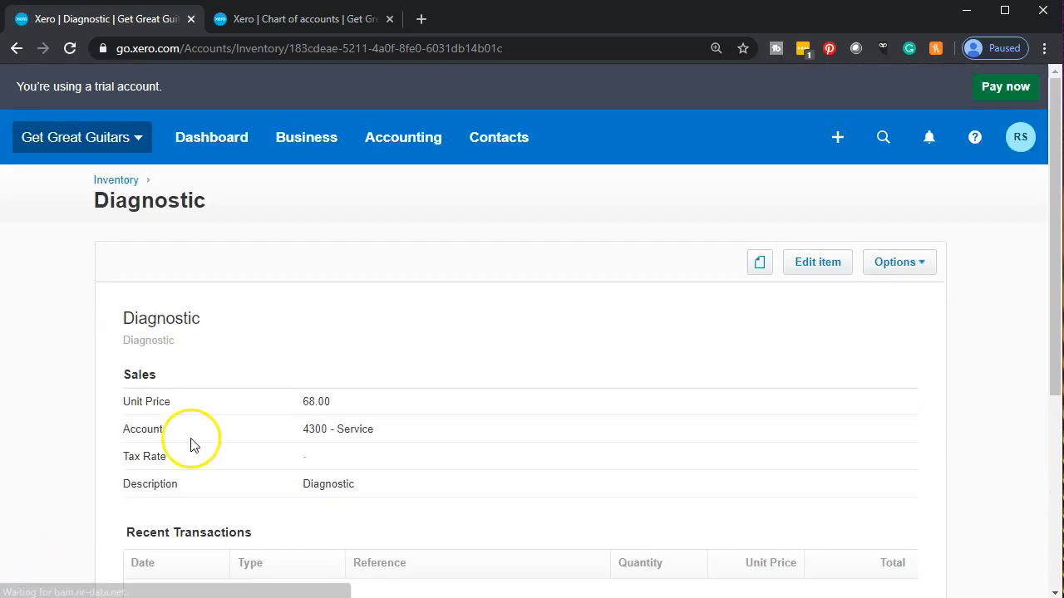
click(815, 263)
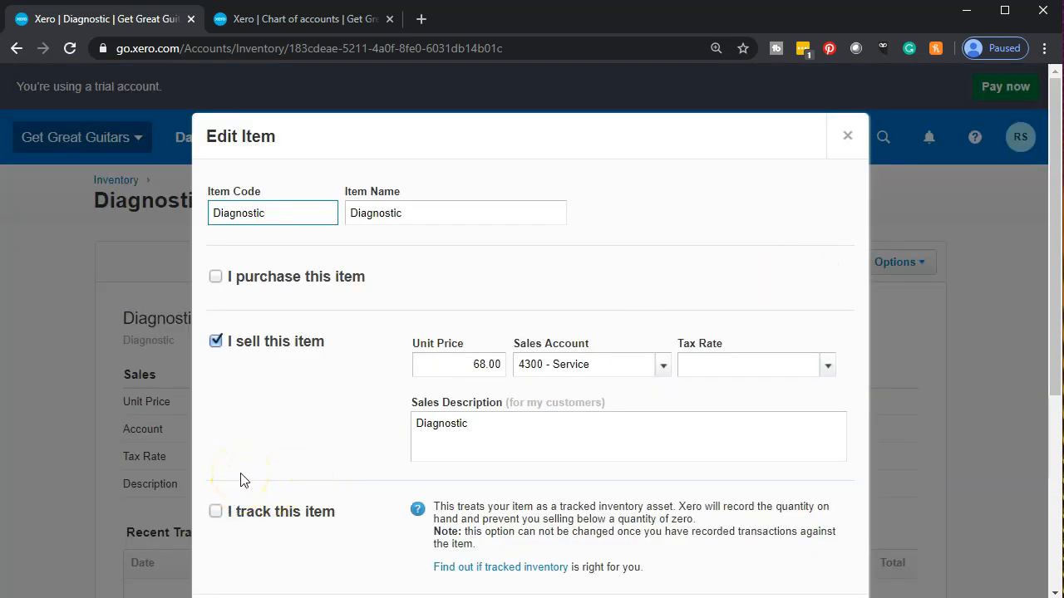
scroll(240, 480, down, 1)
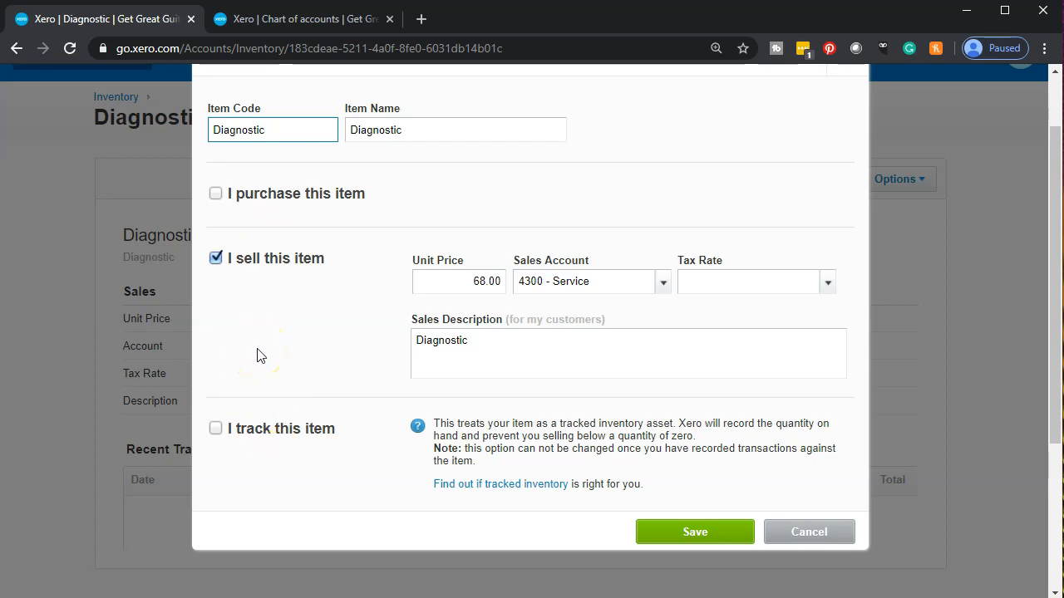
scroll(612, 275, up, 1)
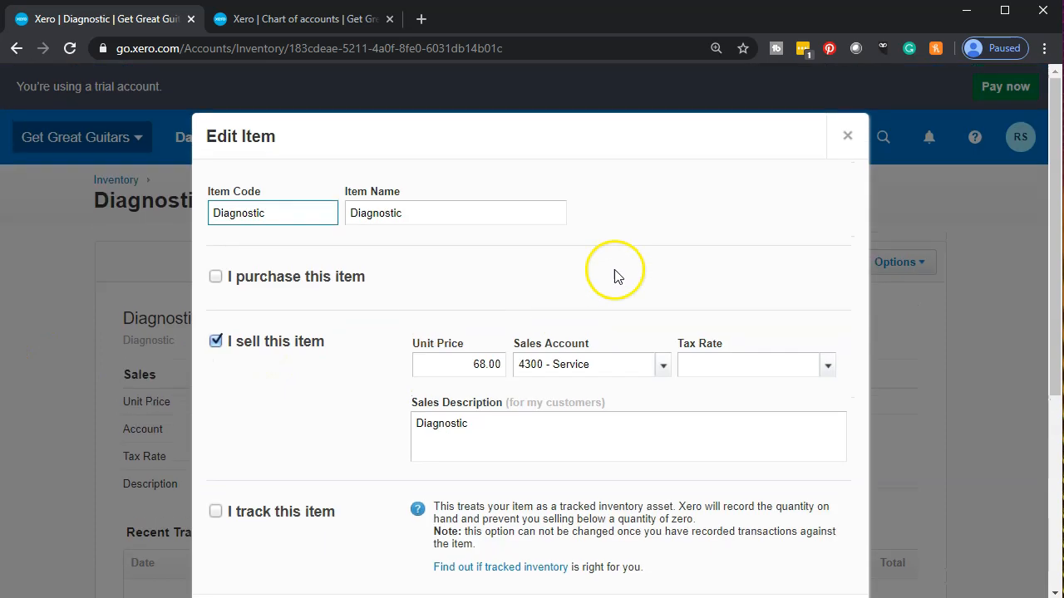
click(848, 137)
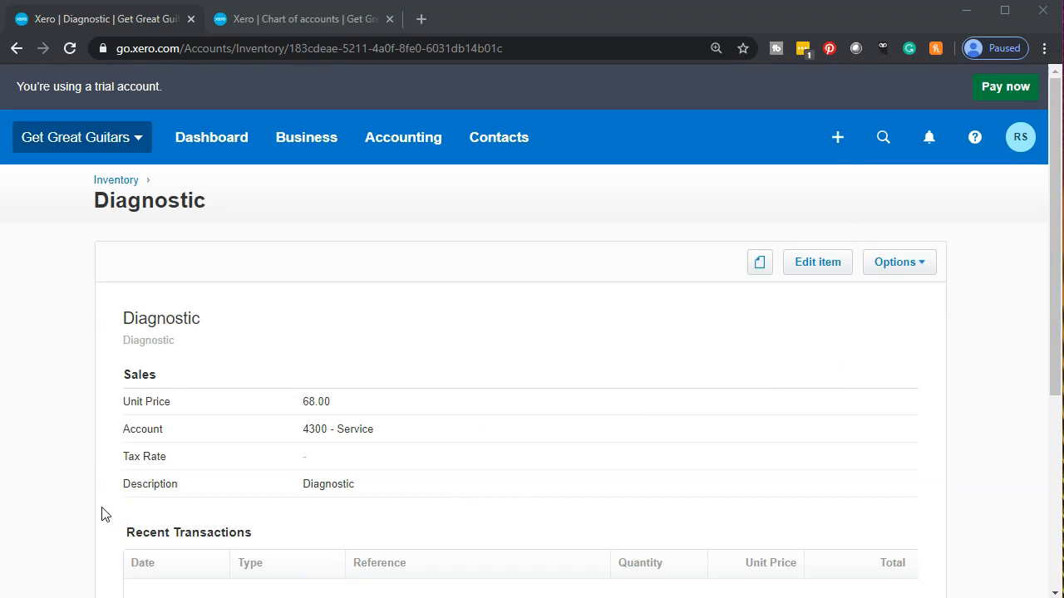
Look at the Diagnostic item's options for marking it inactive or deleting it
click(929, 277)
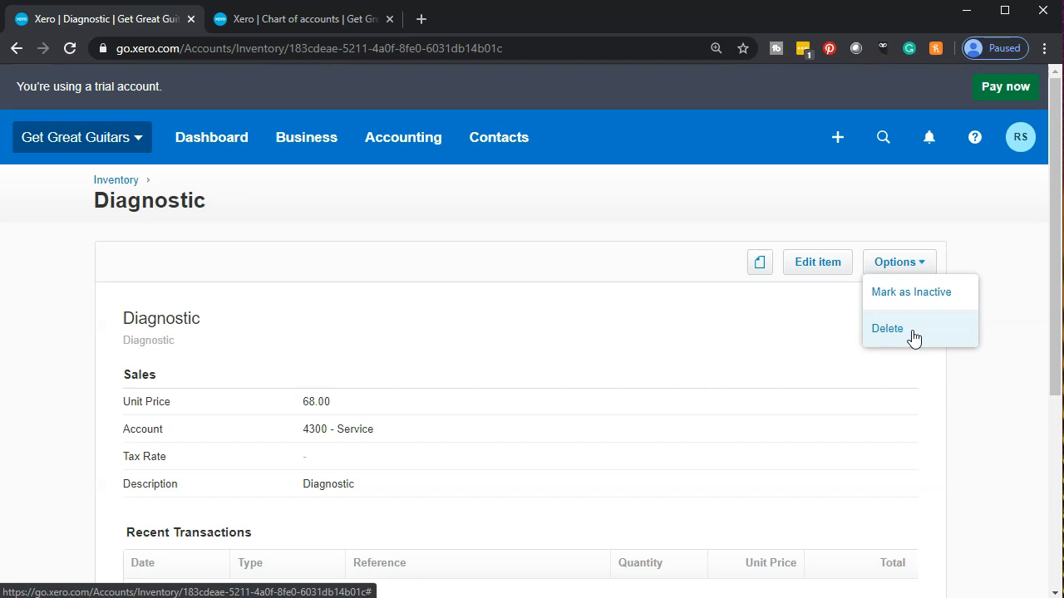
click(910, 304)
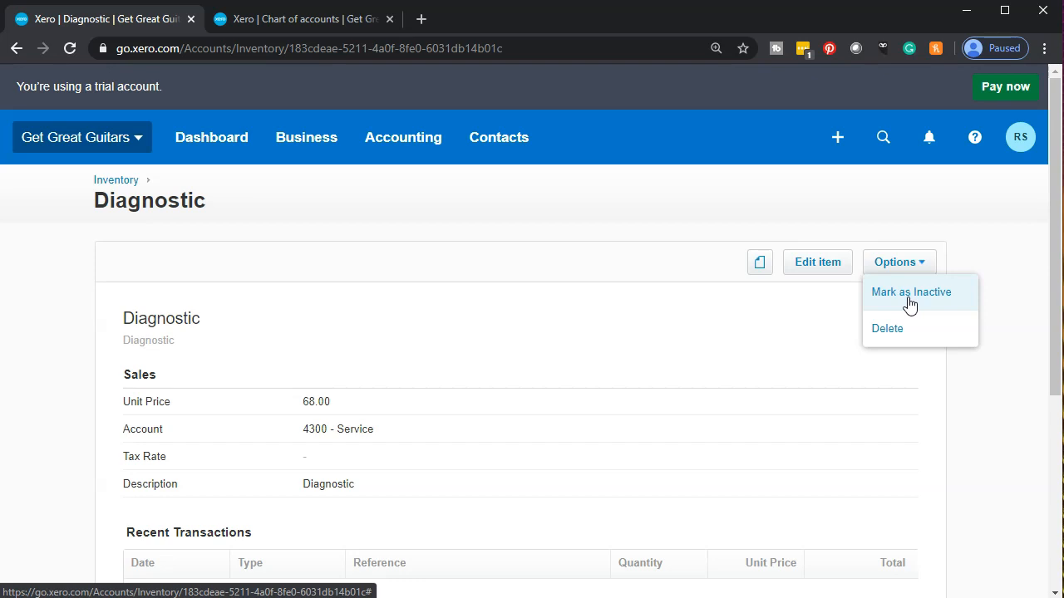
click(19, 463)
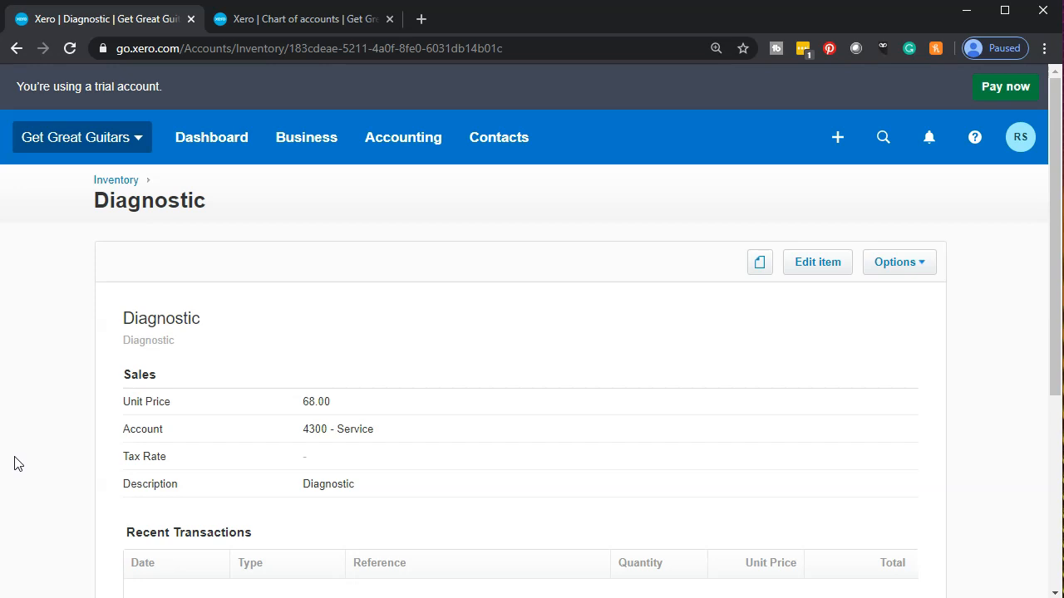
Return to the inventory list, select all items to view the bulk inactive and delete actions, and clear the selection
click(121, 187)
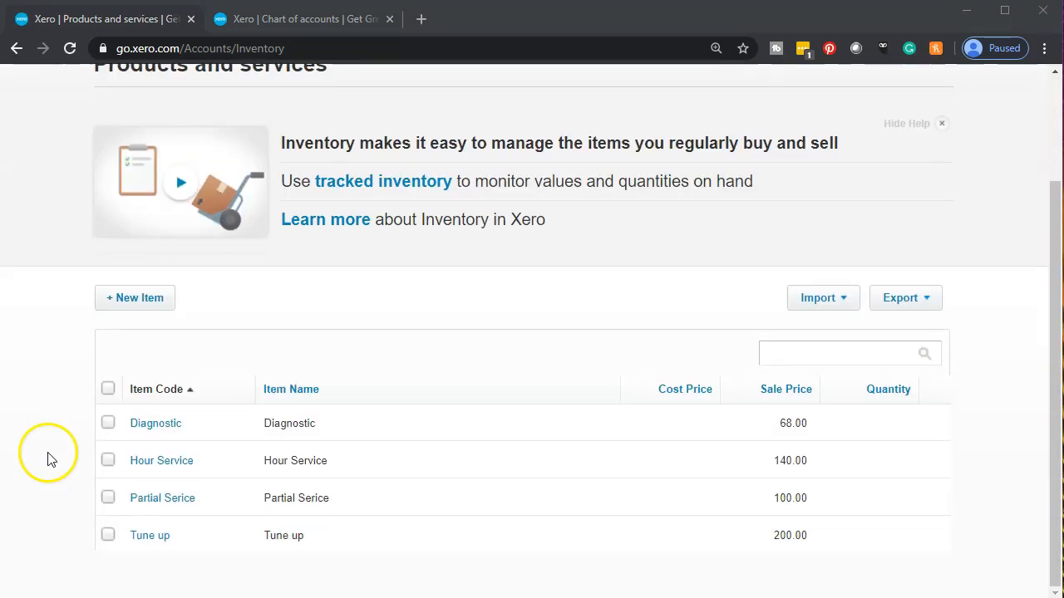
click(108, 393)
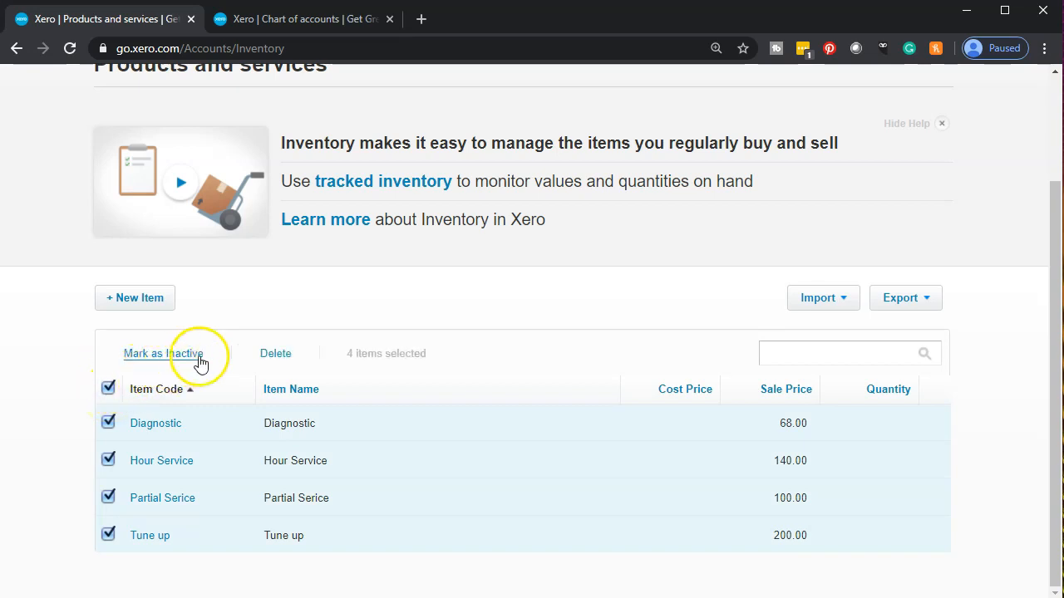
click(108, 390)
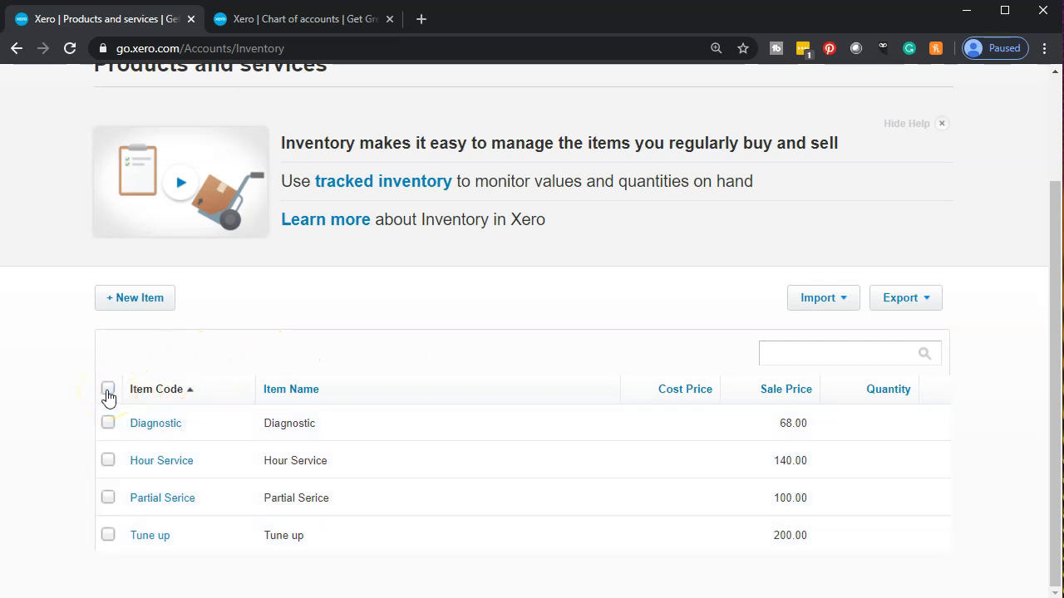
click(108, 390)
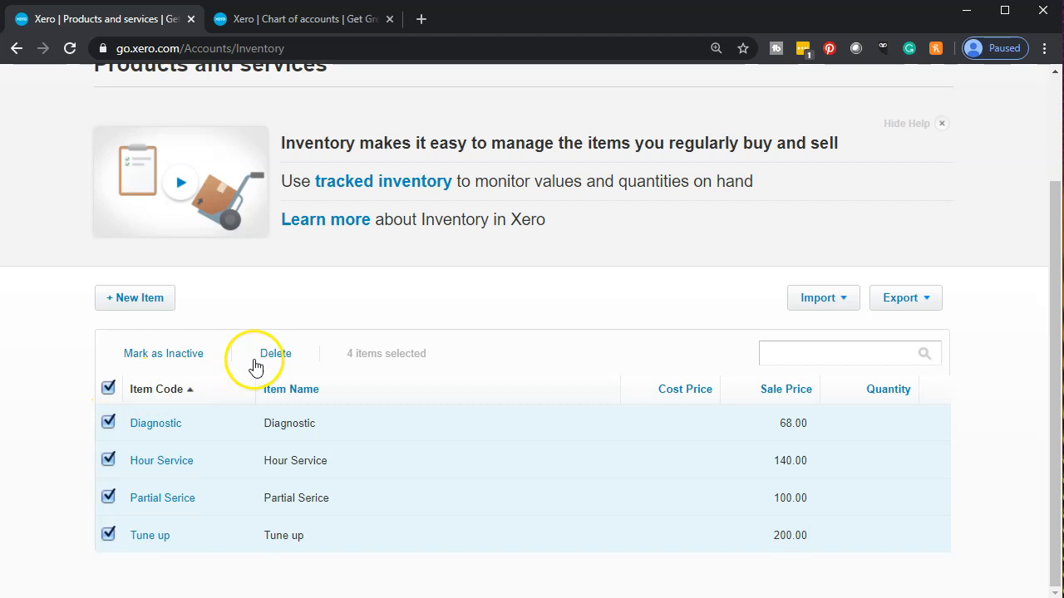
click(107, 392)
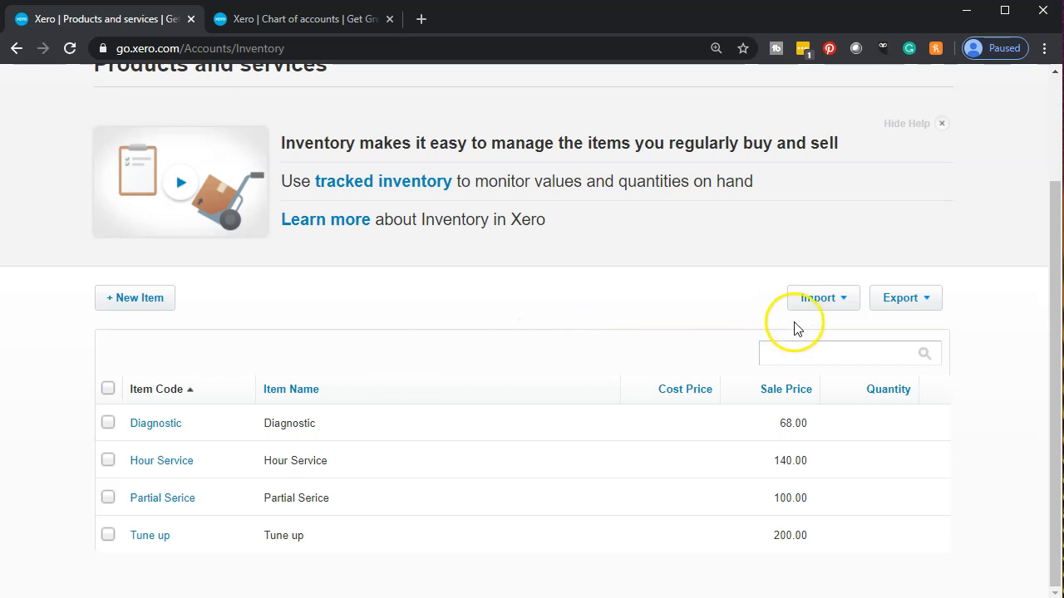
Look at the import and export options for the Products and services list
click(848, 306)
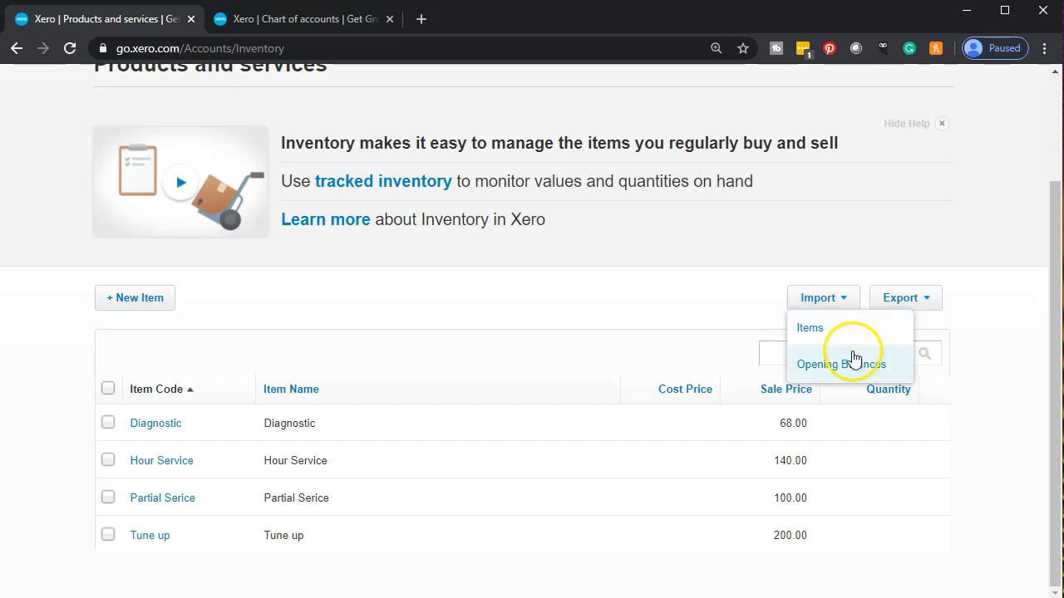
click(844, 301)
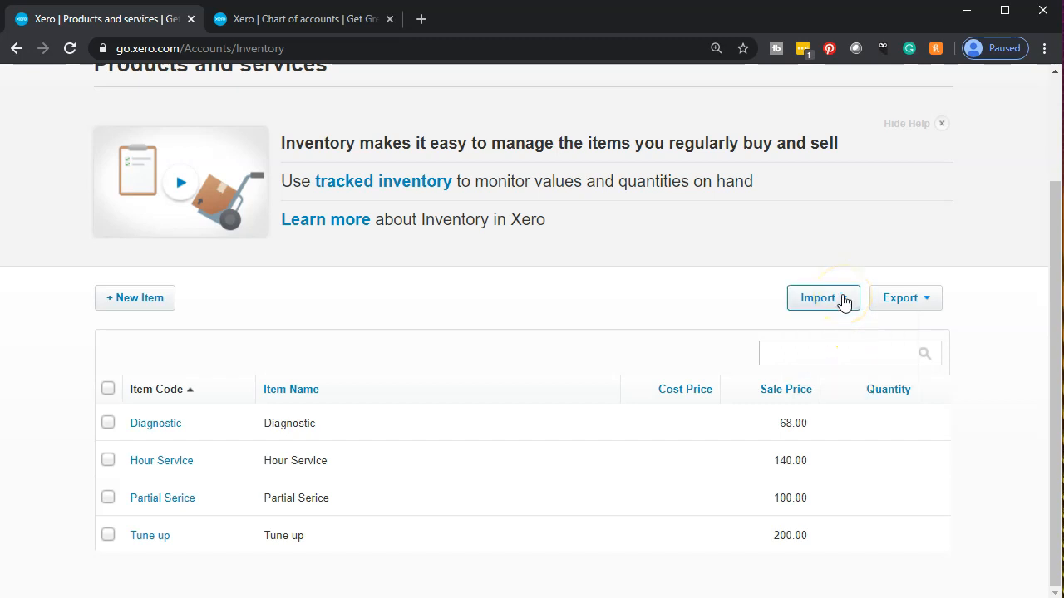
click(939, 303)
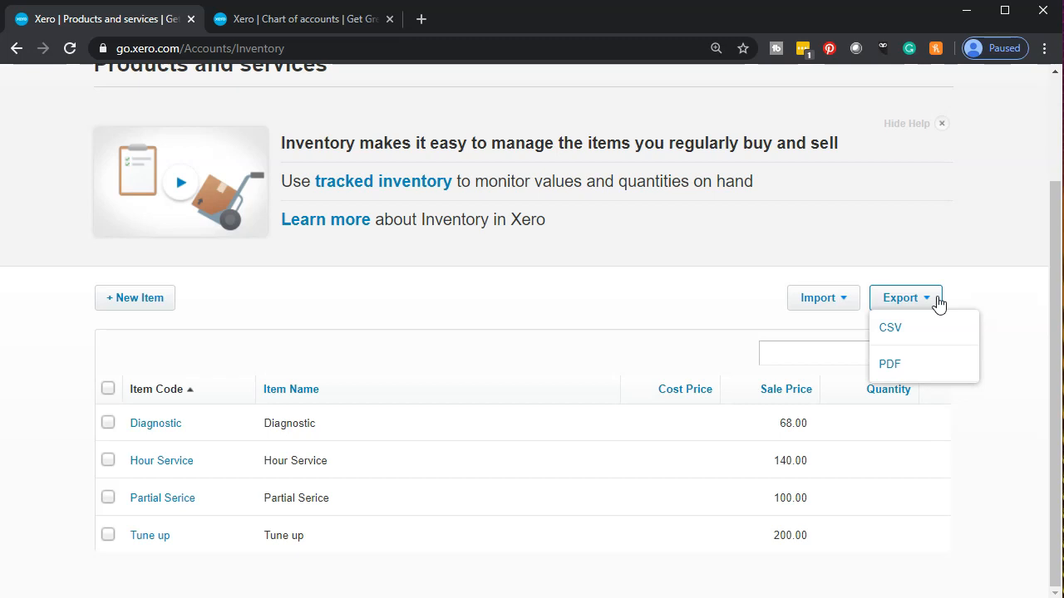
click(932, 316)
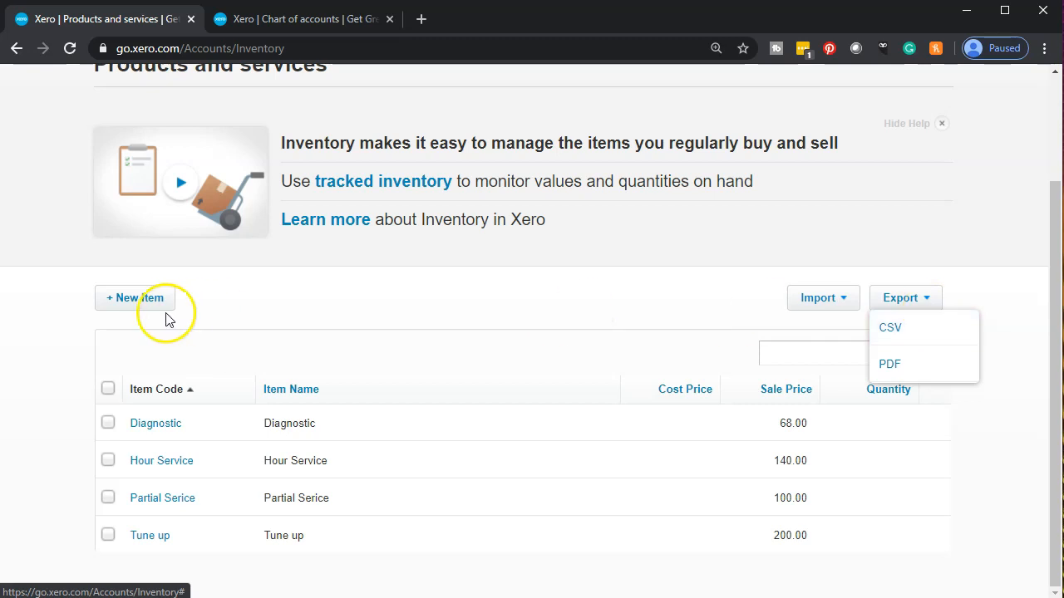
click(41, 374)
Create a new invoice and choose the Diagnostic item on its first line
scroll(43, 376, up, 3)
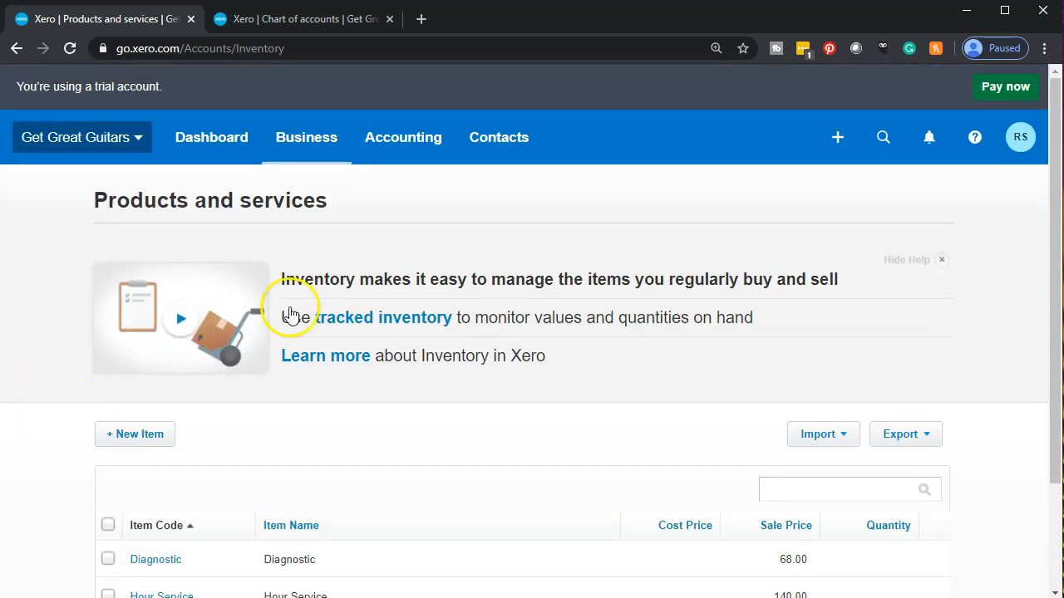
click(839, 139)
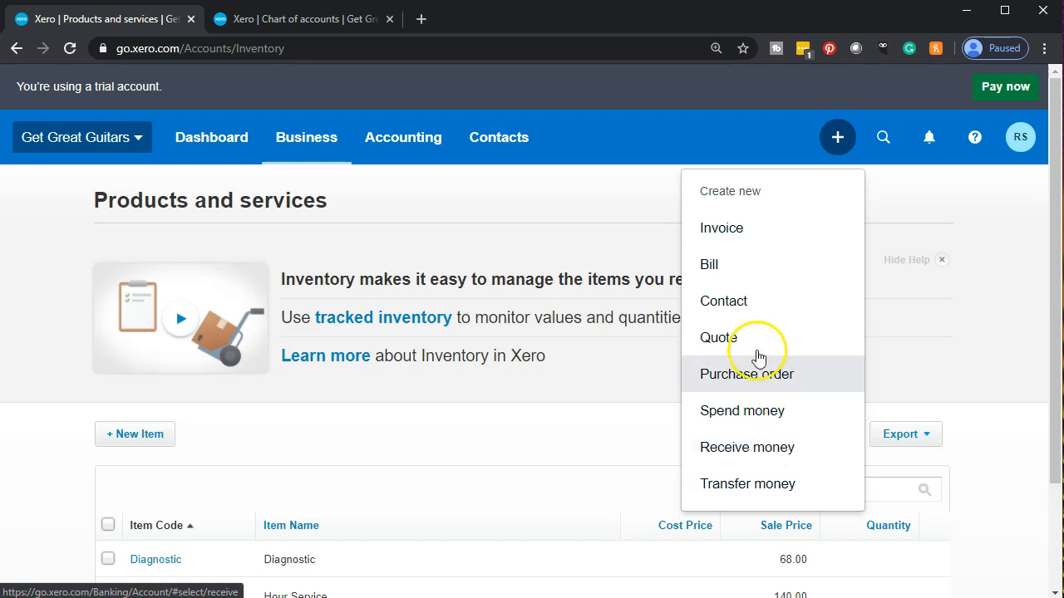
click(721, 229)
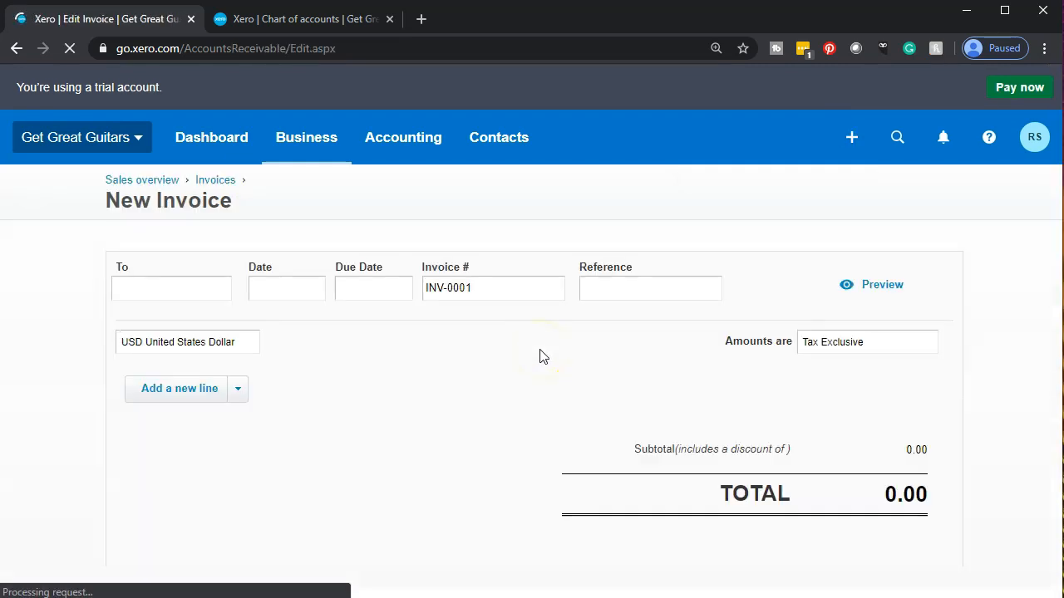
scroll(31, 433, down, 1)
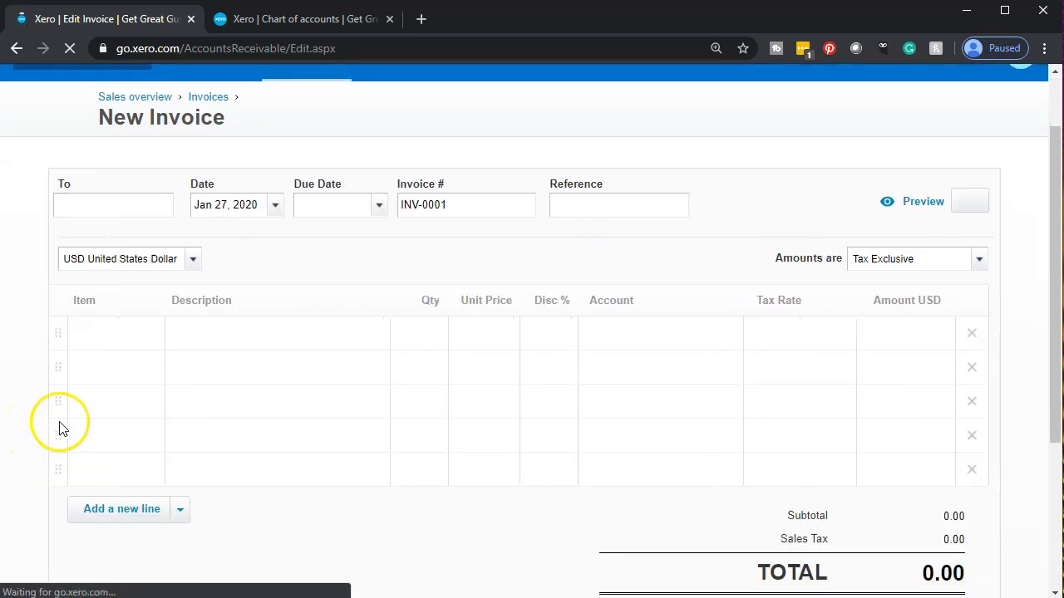
click(118, 342)
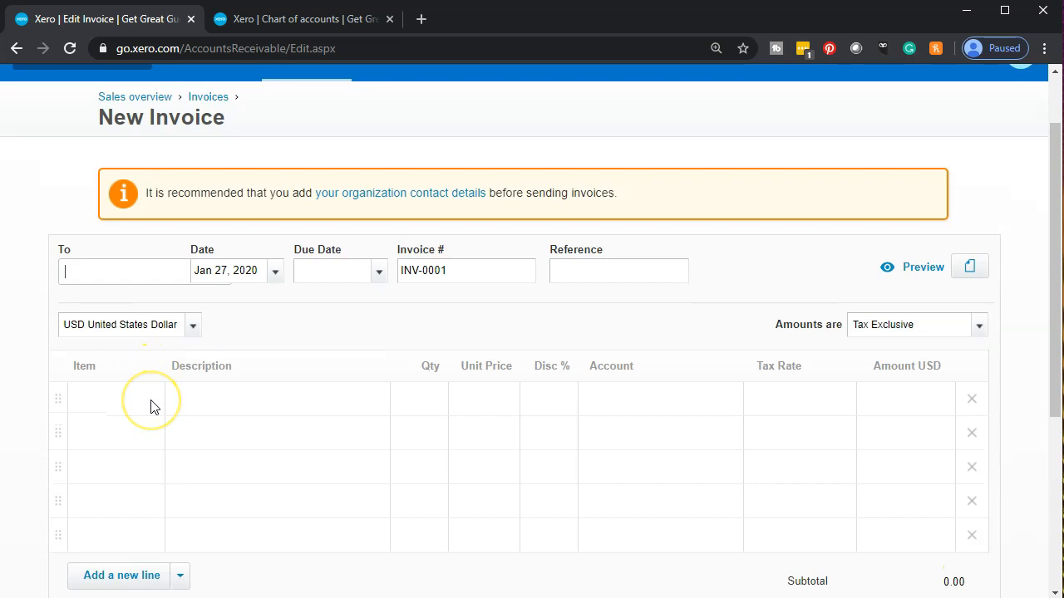
click(151, 406)
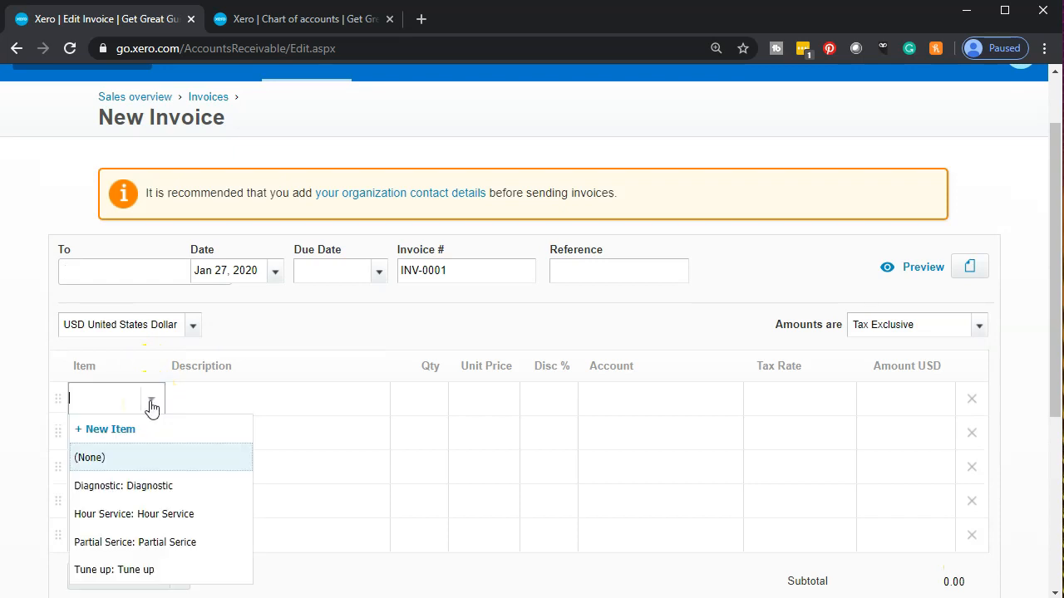
click(138, 487)
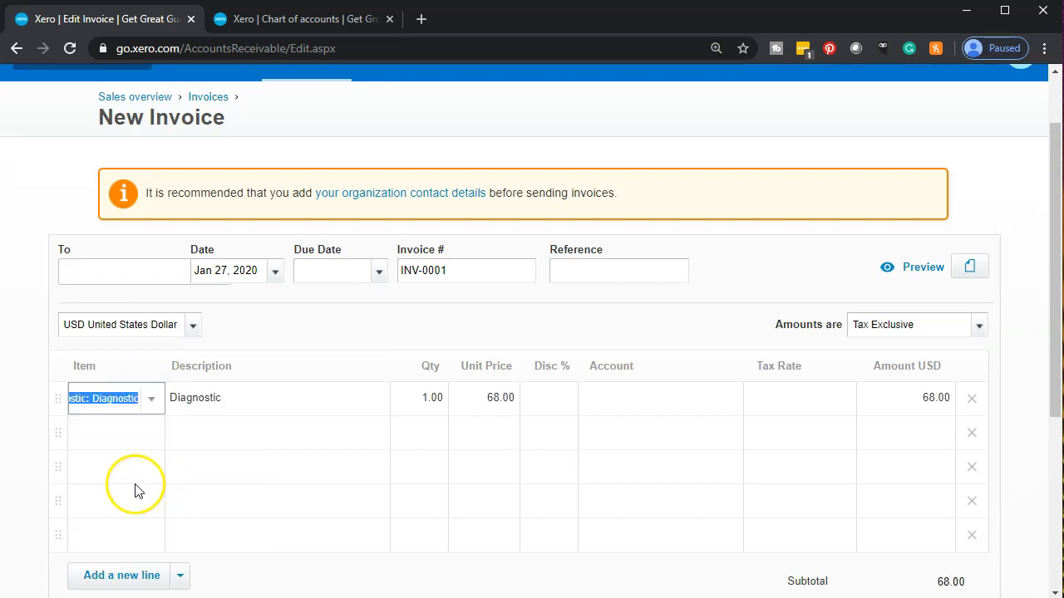
Check the description, price, account and total filled in for the Diagnostic line, and leave the invoice unsaved by going to the Dashboard
scroll(413, 444, down, 1)
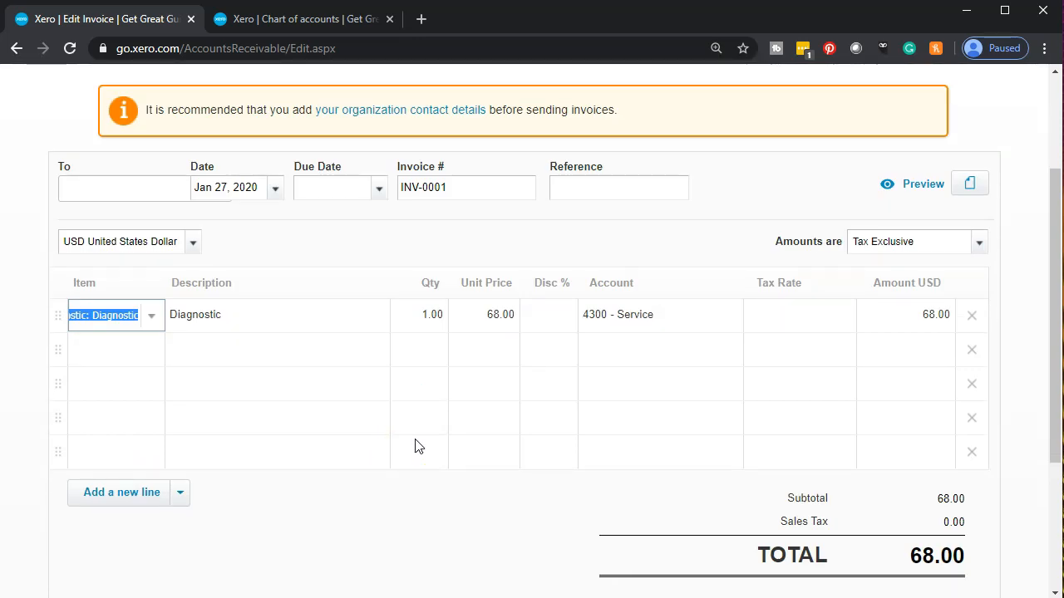
key(Tab)
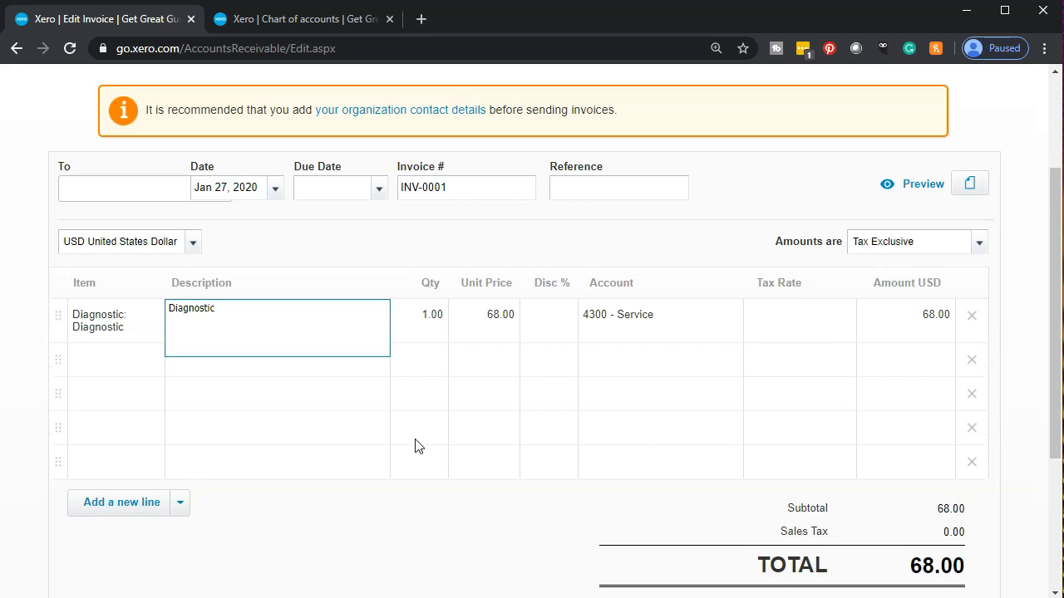
scroll(418, 447, up, 1)
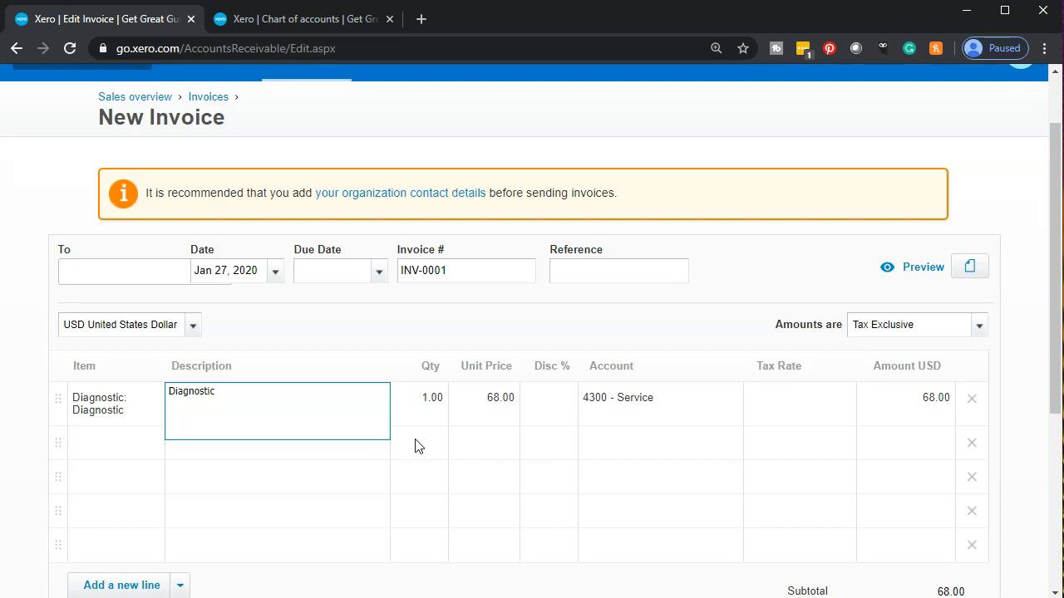
scroll(418, 447, up, 1)
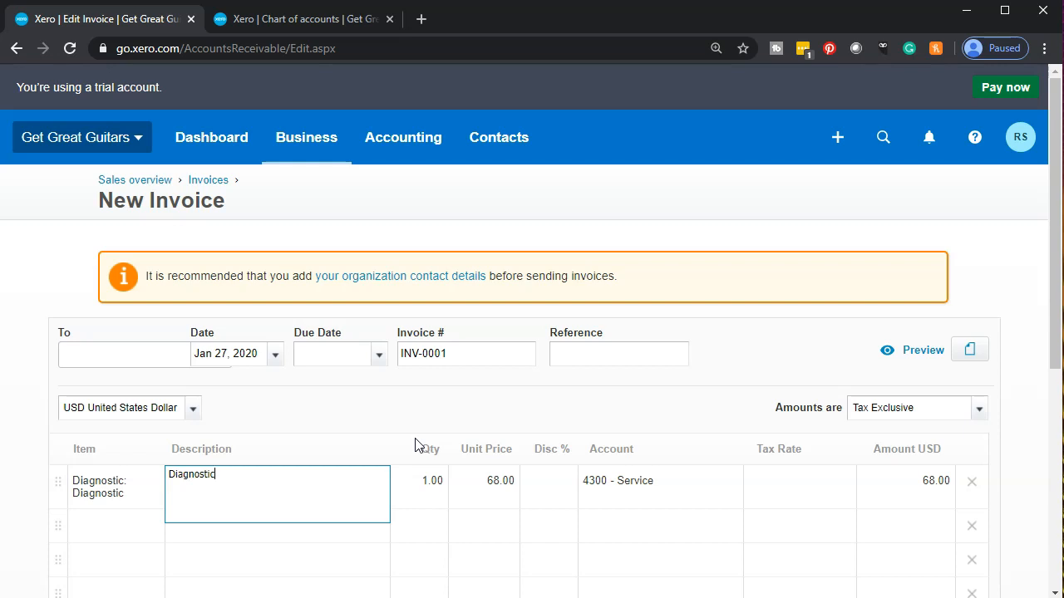
scroll(418, 447, down, 1)
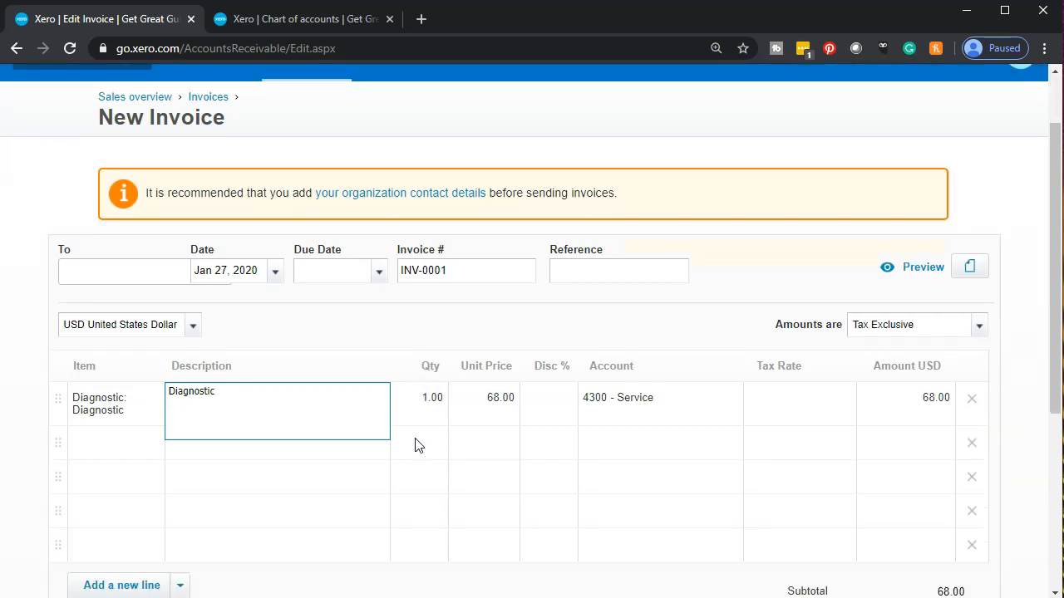
scroll(418, 447, up, 1)
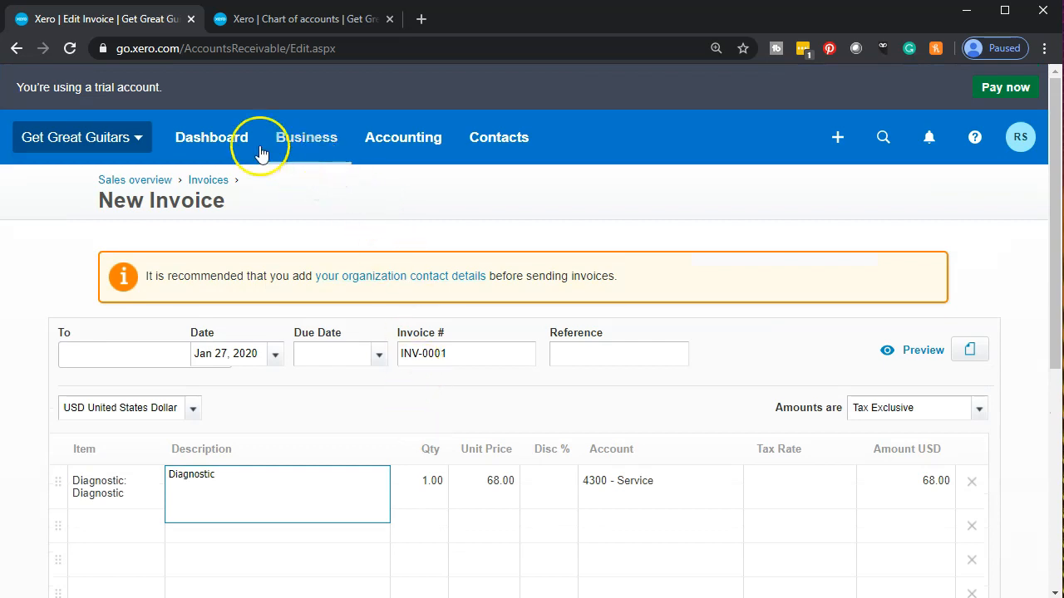
click(232, 139)
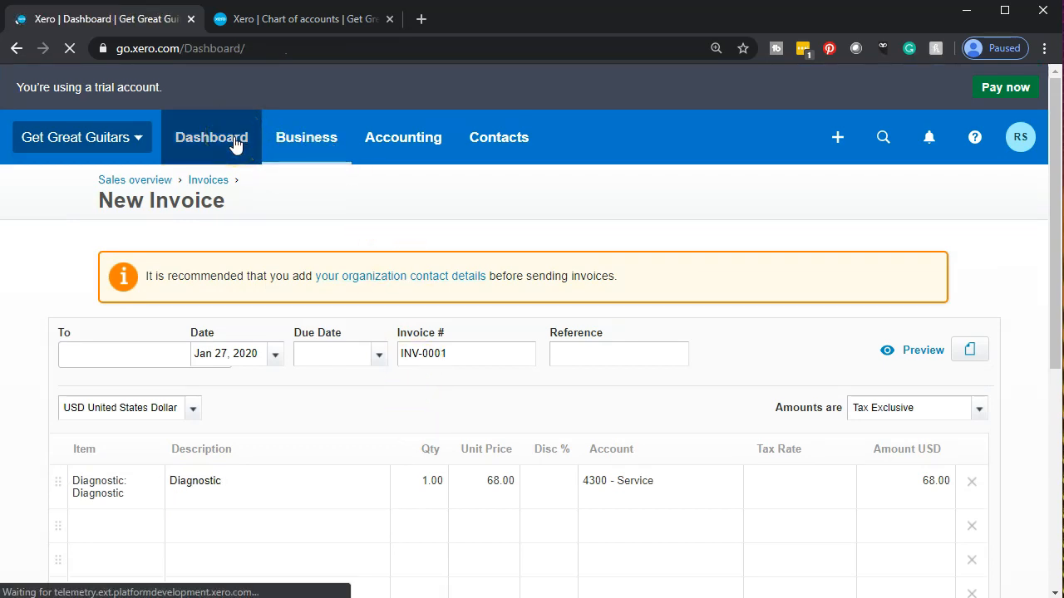